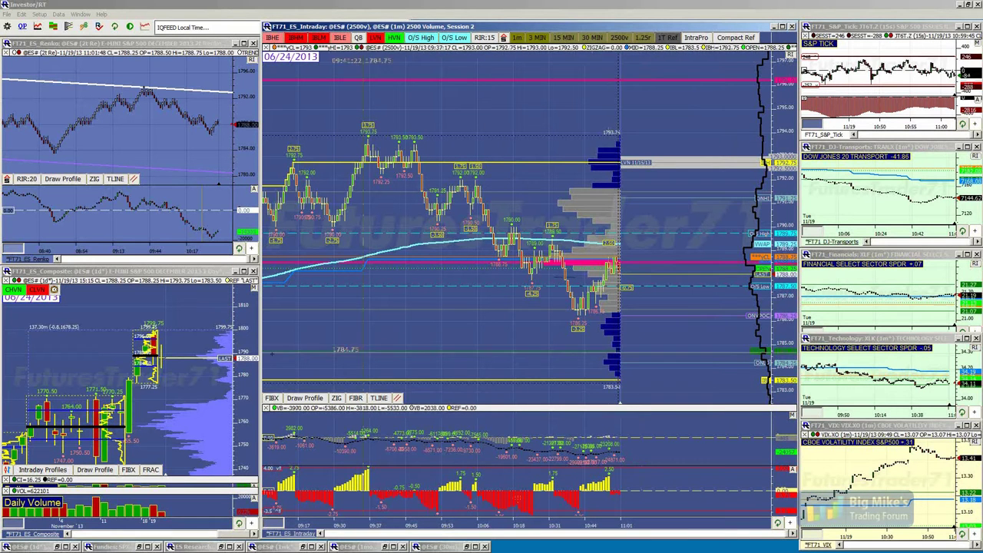
Look over the ES Profiles and QuoteBoard chart windows and minimize them again
left_click(31, 546)
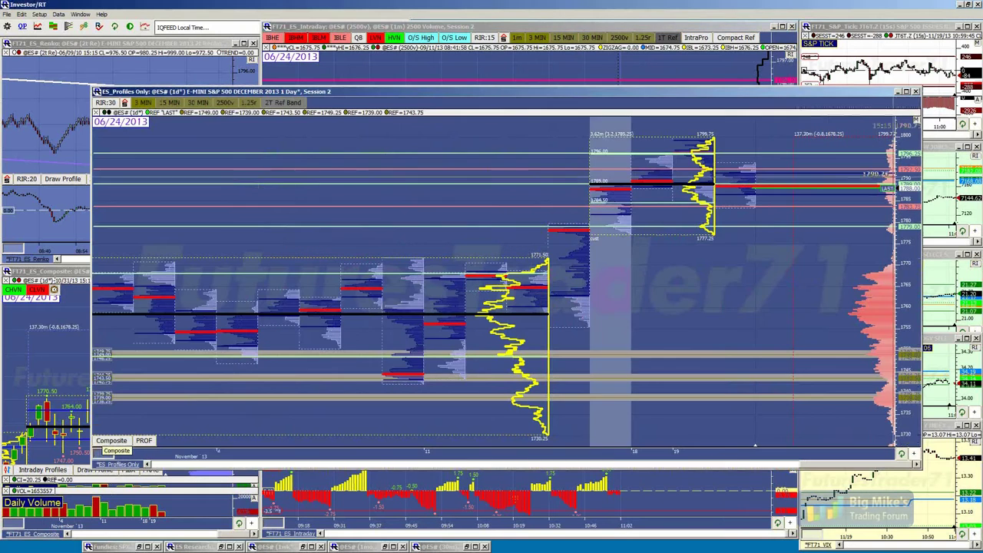
left_click(196, 548)
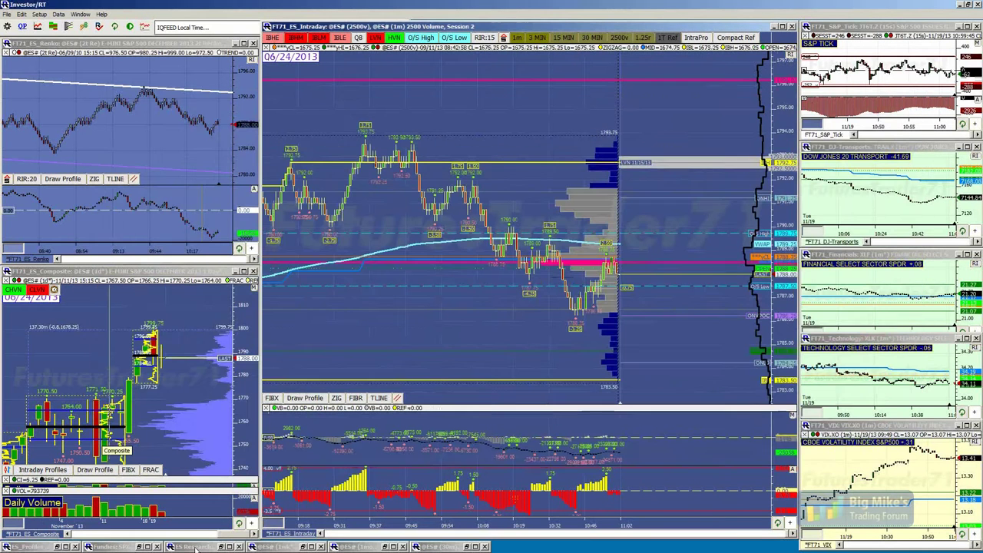
left_click(438, 547)
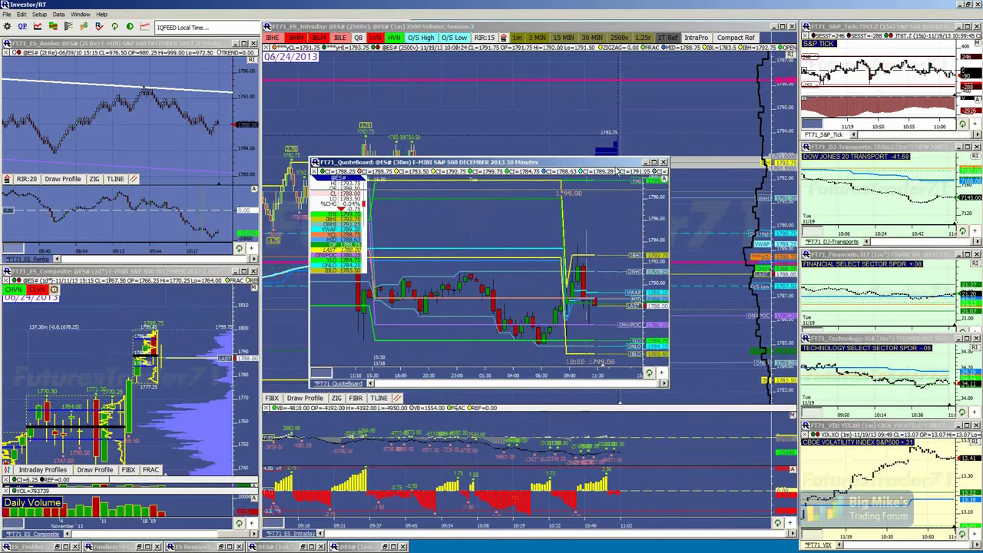
left_click(644, 162)
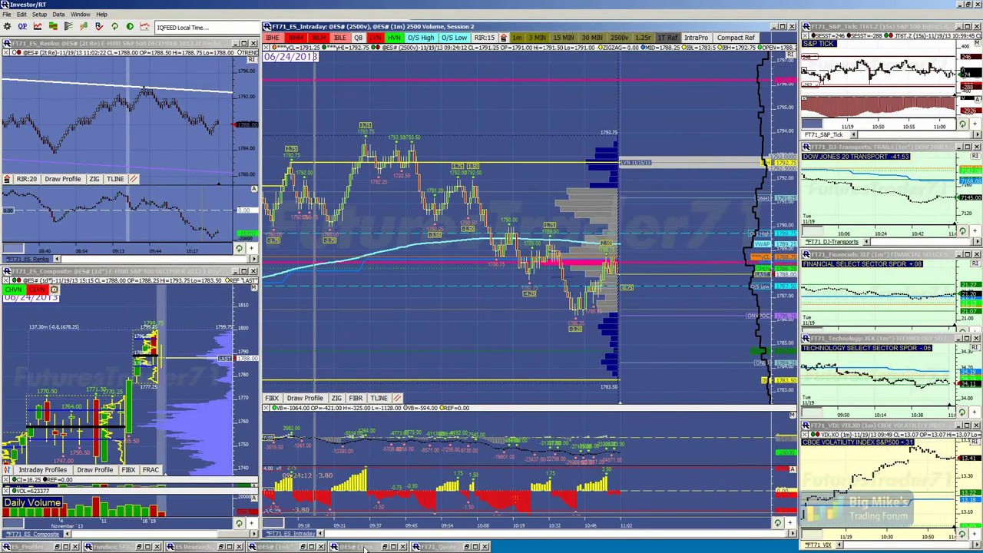
Bring up the 60-minute ES Research chart and view the weekly open, open-to-high and open-to-low levels
right_click(365, 547)
left_click(351, 483)
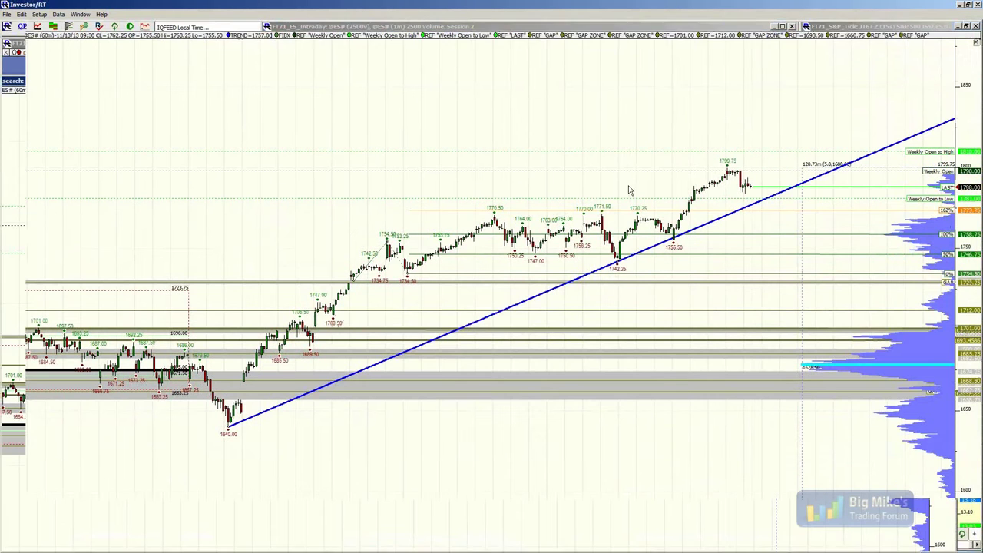
scroll(632, 133, "left", 5)
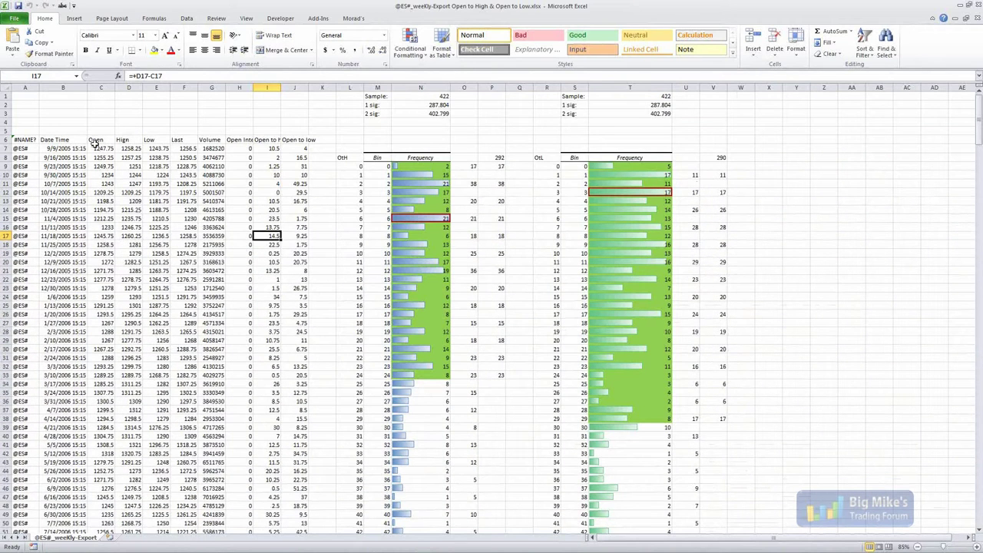
In Excel's weekly export workbook, examine the first week's open, high, low, open-to-high and open-to-low cells
left_click(93, 141)
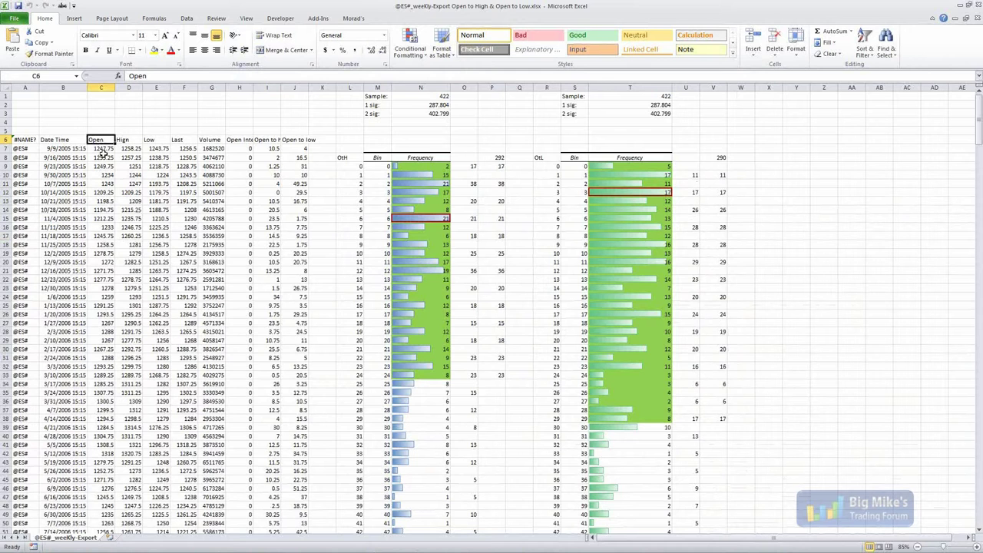
left_click(103, 150)
left_click(126, 153)
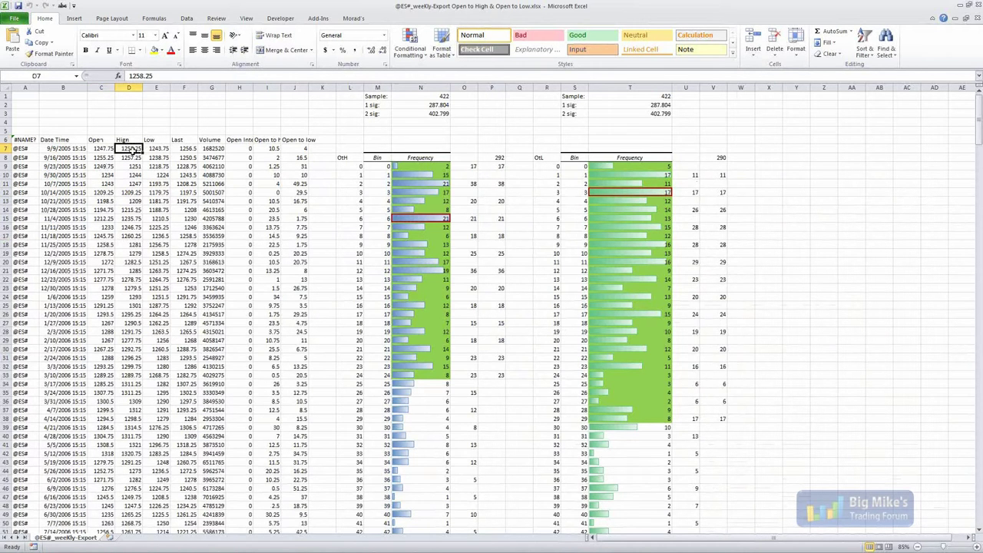
left_click(154, 151)
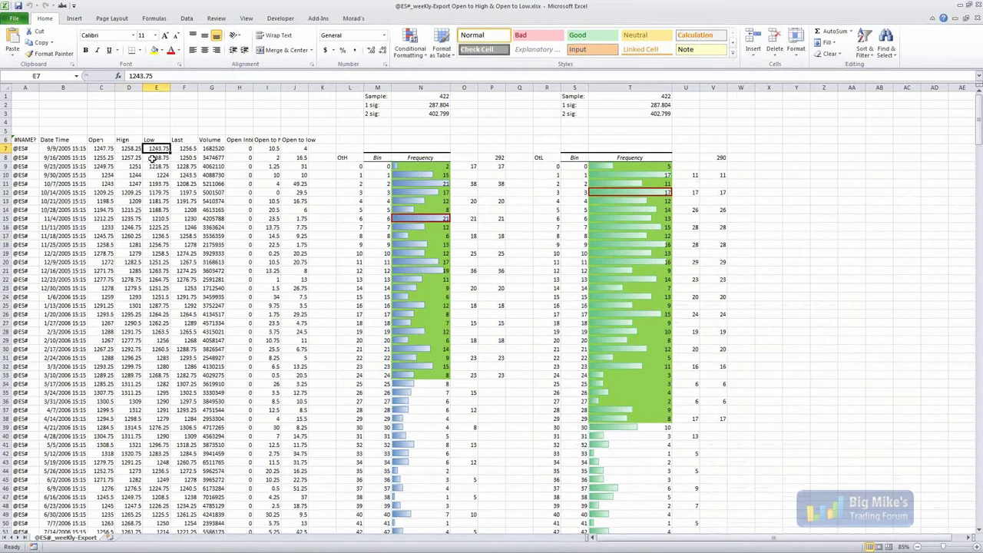
left_click(269, 148)
left_click(295, 149)
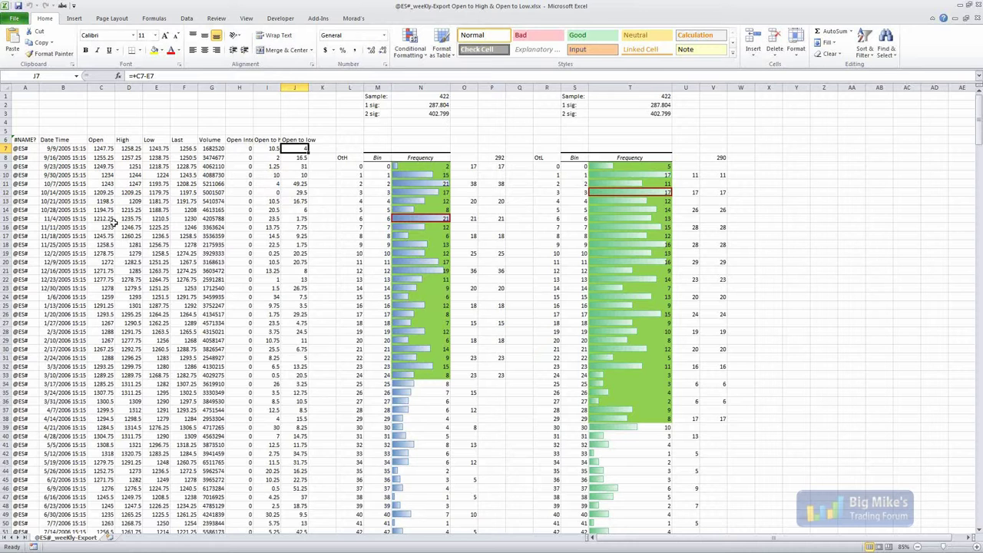
Check the sample's first date and the OtH frequency table, and return to the Investor/RT chart
left_click(66, 149)
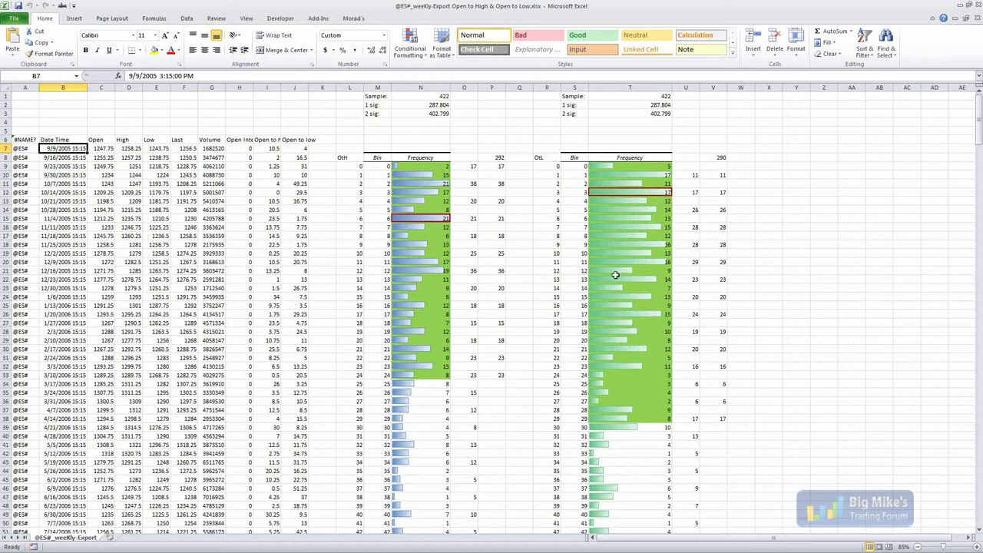
left_click(340, 158)
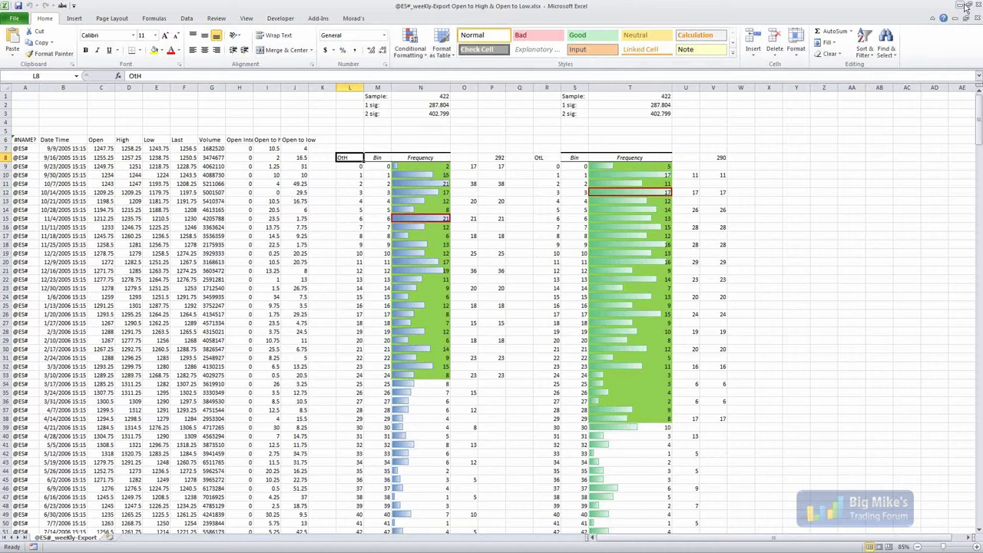
left_click(966, 8)
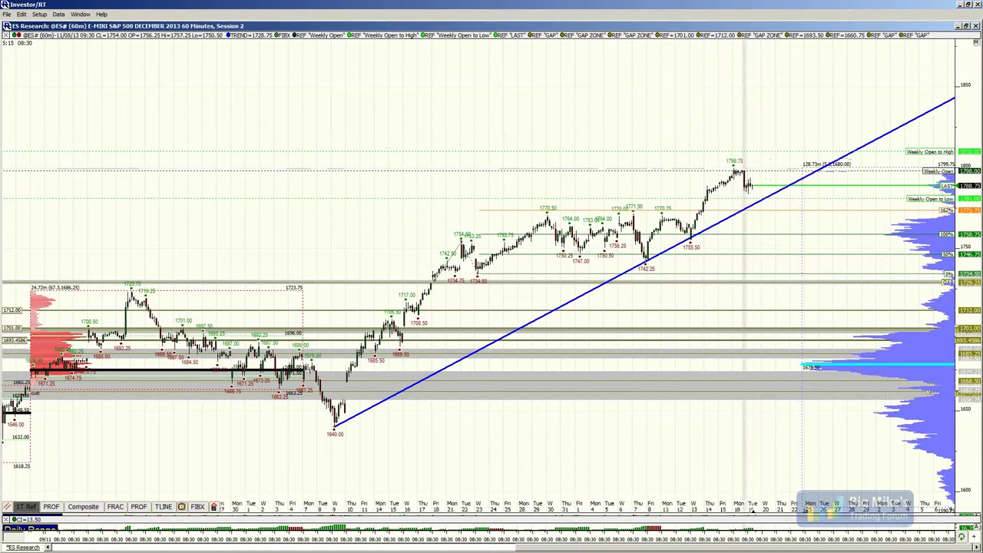
Switch to the Excel weekly export workbook, inspect the OtH frequency at bin 24, and return to Investor/RT
key("alt+Tab")
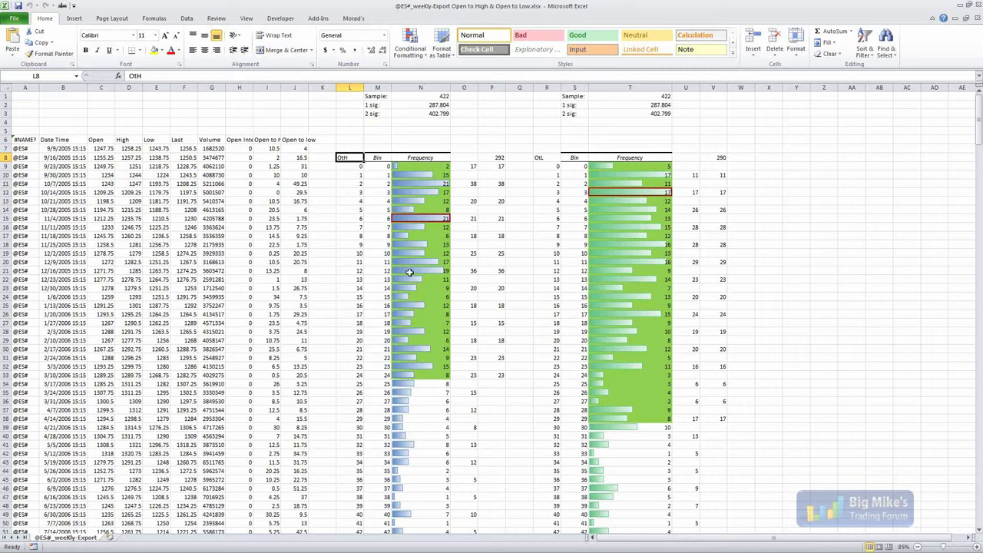
left_click(412, 373)
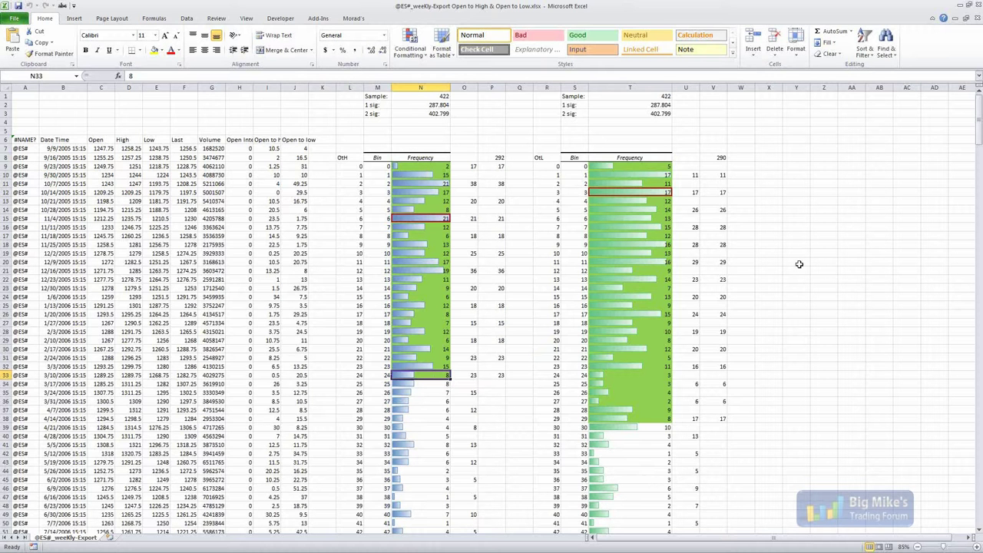
left_click(960, 6)
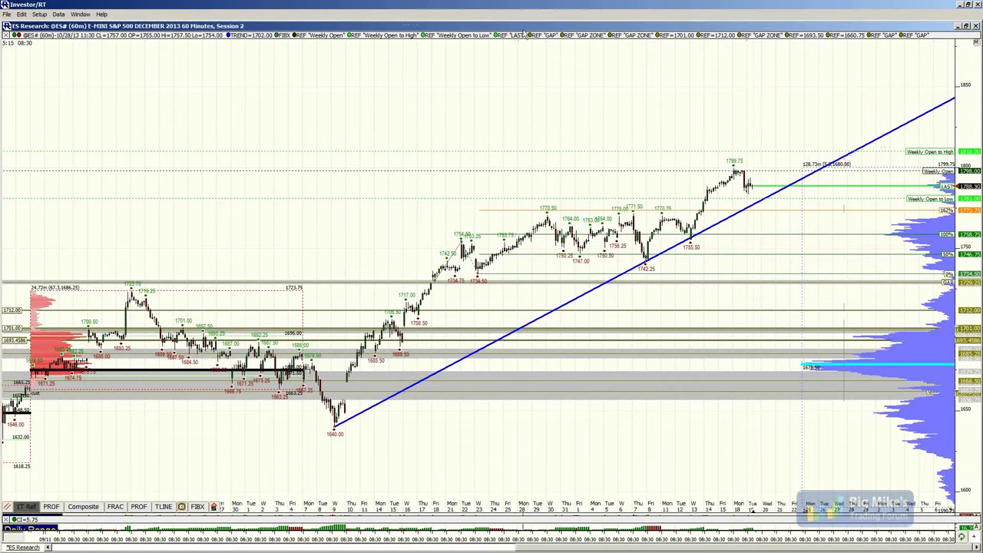
Restore the maximized ES Research chart to a smaller floating window over the workspace
double_click(525, 35)
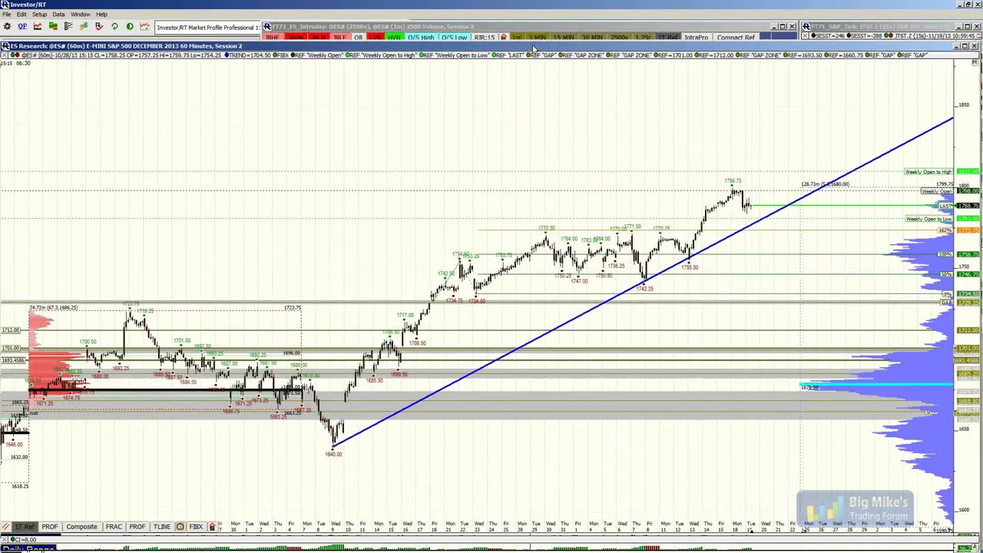
double_click(534, 46)
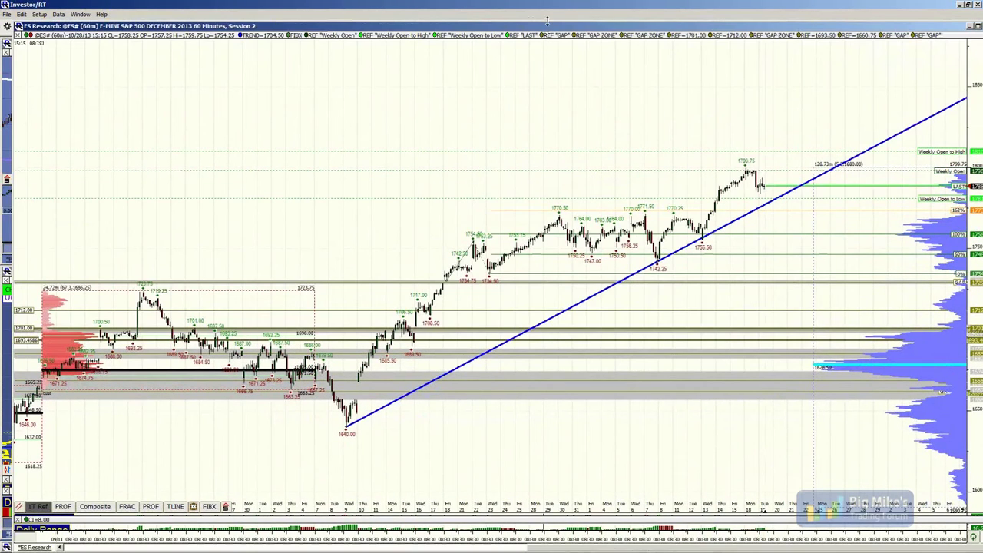
double_click(546, 25)
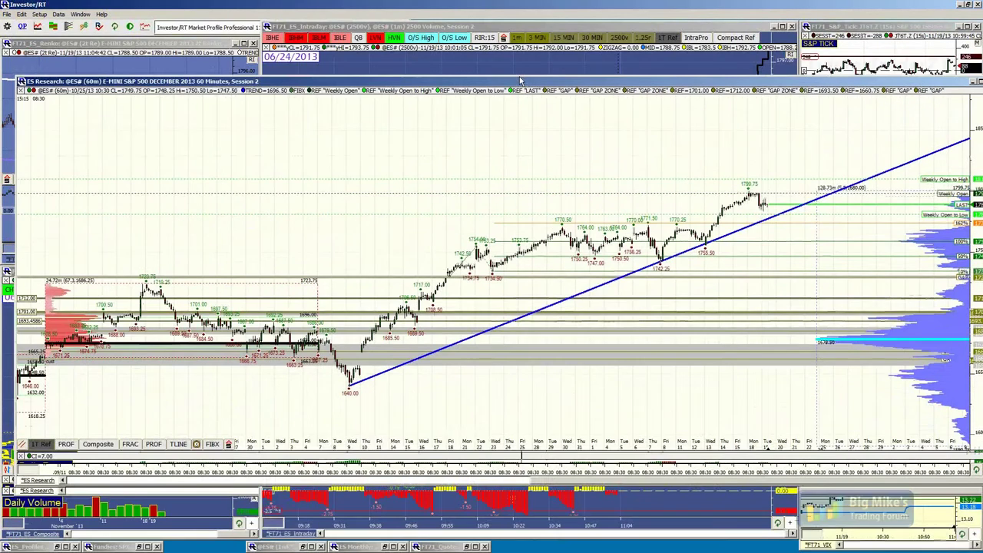
Restore the ES Weekly chart, view its long-term trend channel, and minimize it again
left_click(275, 548)
left_click(269, 482)
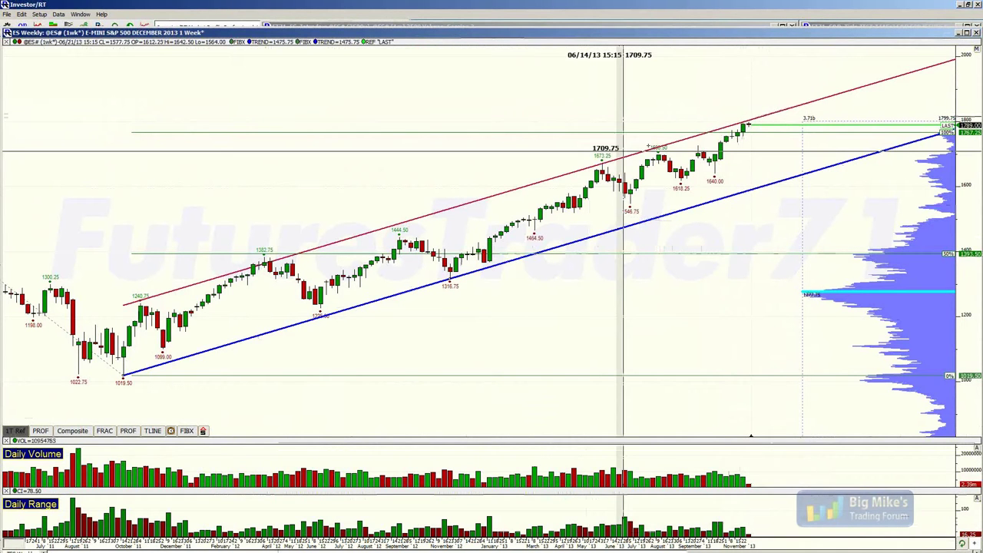
left_click(960, 34)
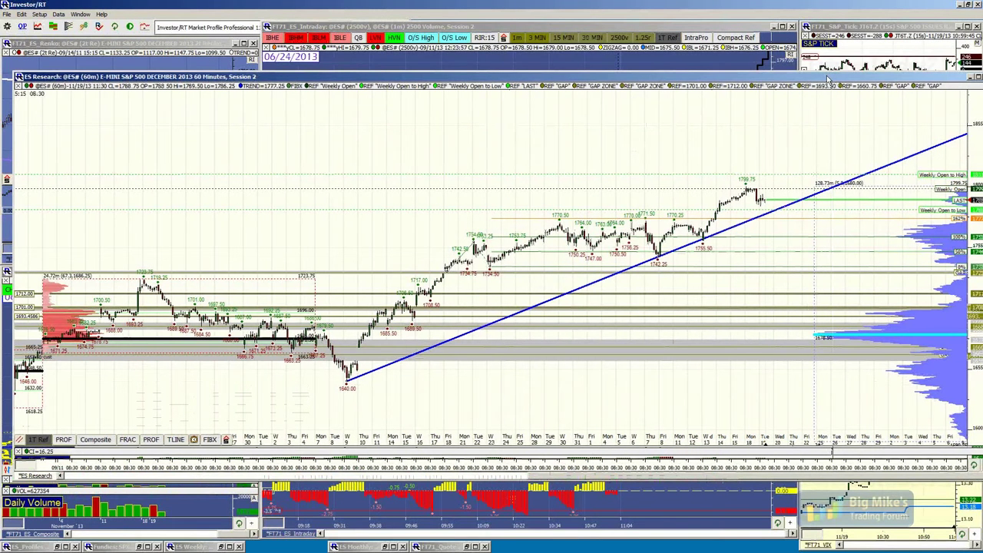
Move the ES Research window higher in the workspace and switch to the ES Weekly Range Study workbook in Excel
left_click_drag(828, 79, 790, 48)
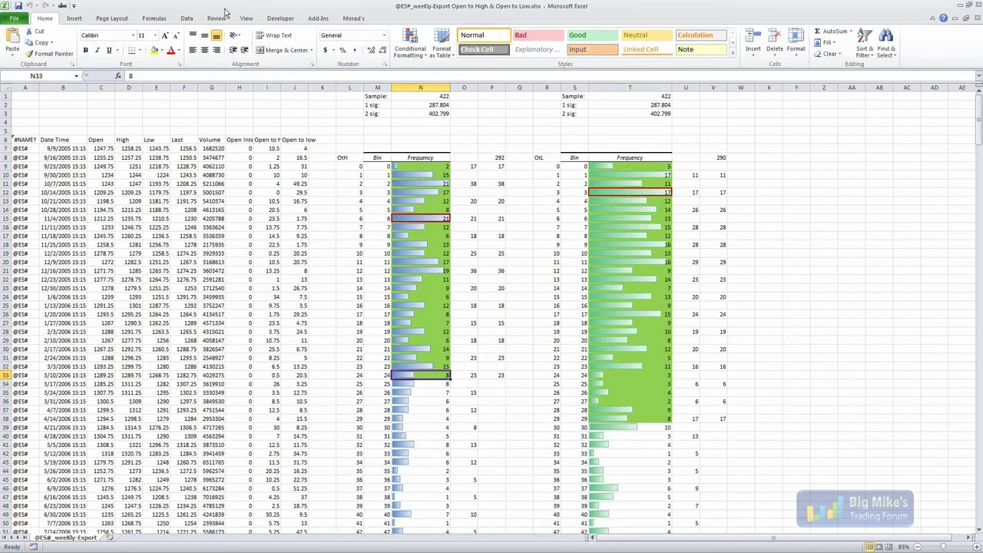
key("alt+Tab")
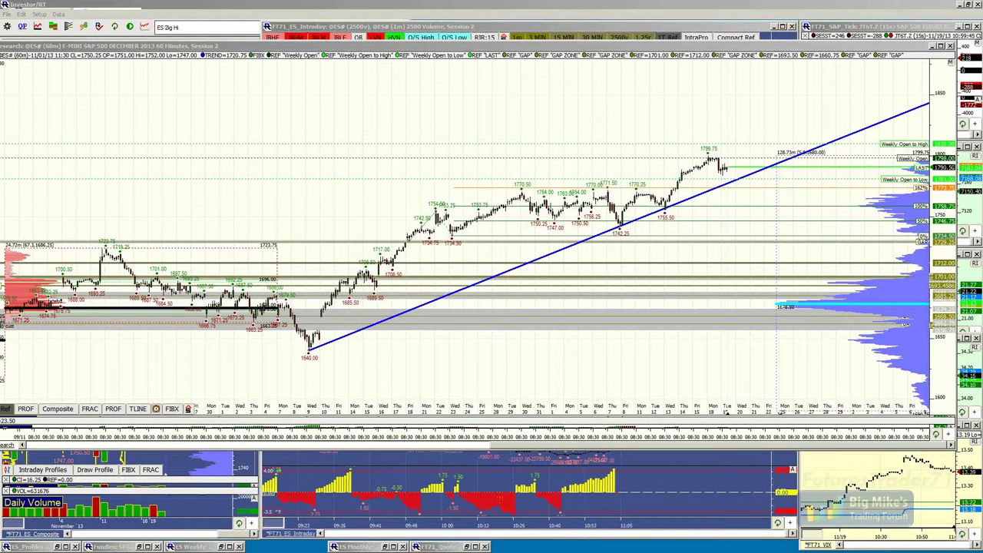
key("alt+Tab")
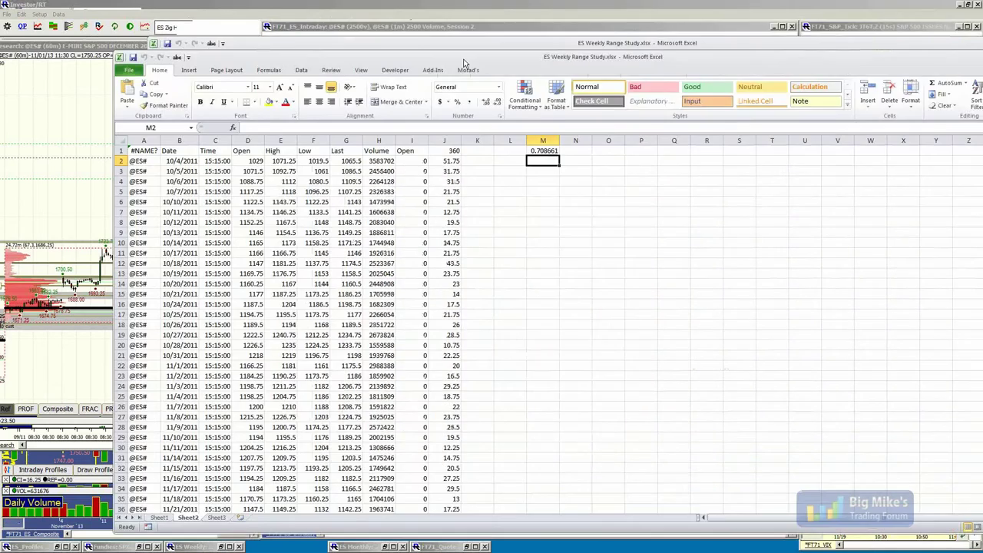
Show the start of Sheet1 in the ES Weekly Range Study and widen the Date Time column to fit its dates
left_click_drag(464, 63, 404, 62)
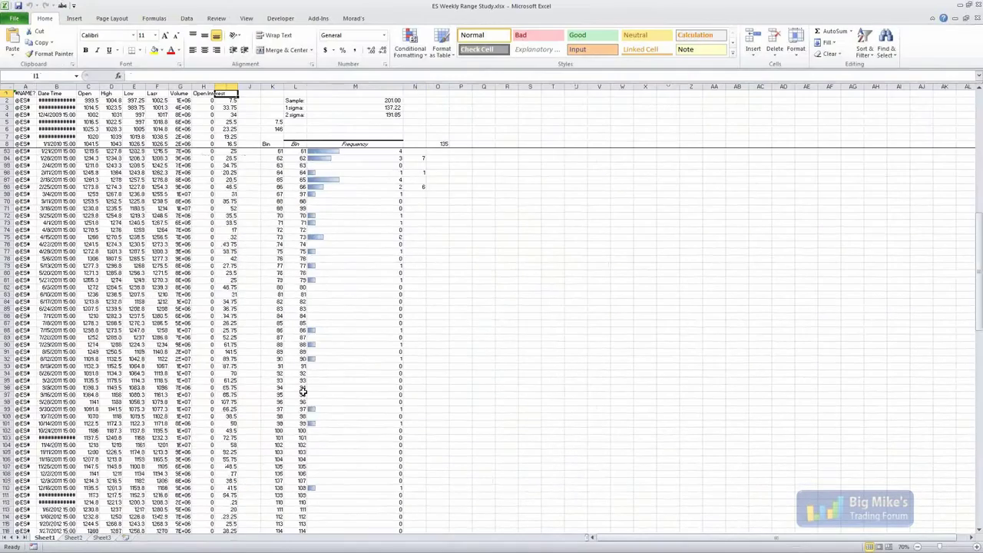
scroll(303, 392, "up", 18)
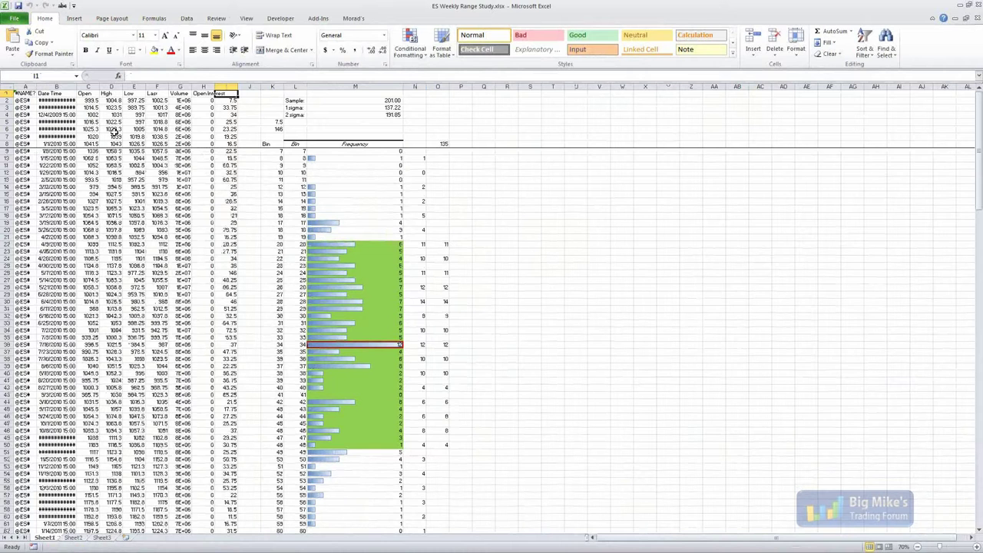
double_click(77, 87)
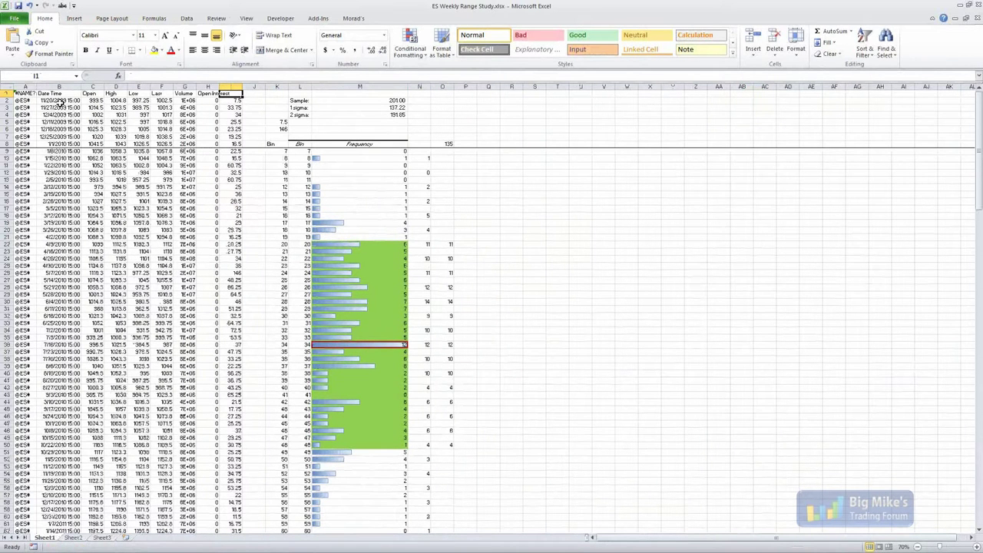
Inspect the sample total and the frequency at bin 20 in the range study, and return to Investor/RT
left_click(394, 100)
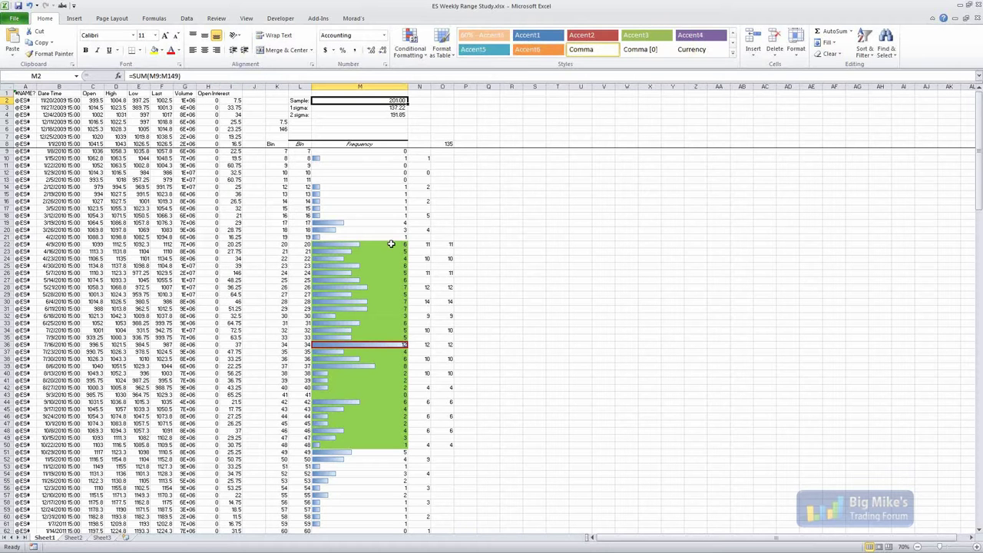
left_click(349, 246)
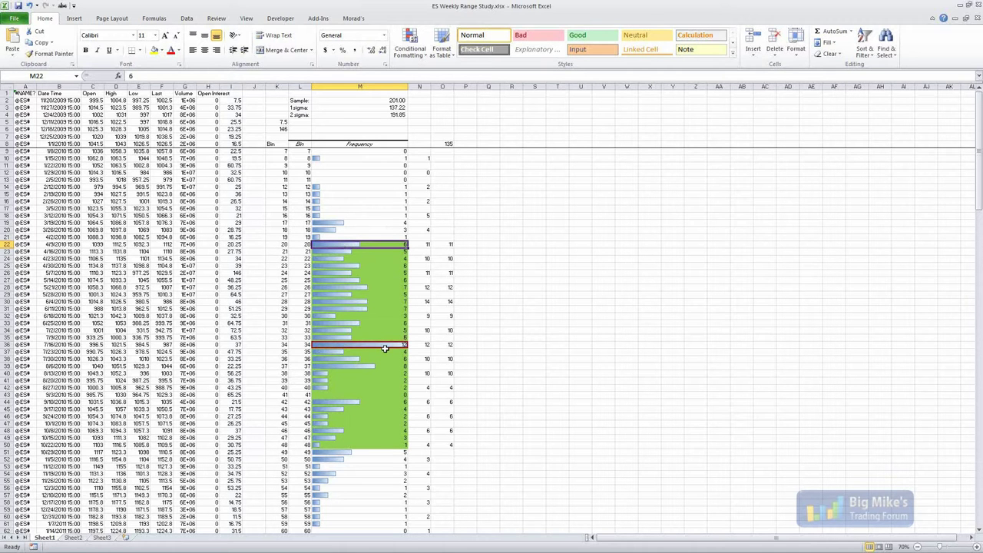
left_click(960, 6)
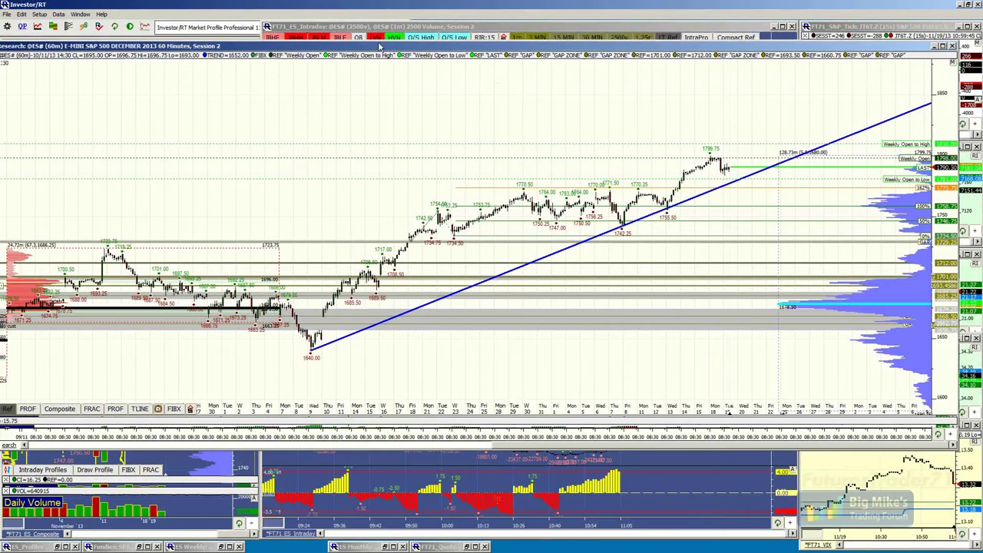
Shift the ES Research window slightly upward and minimize it to view the intraday charts
left_click_drag(379, 48, 378, 38)
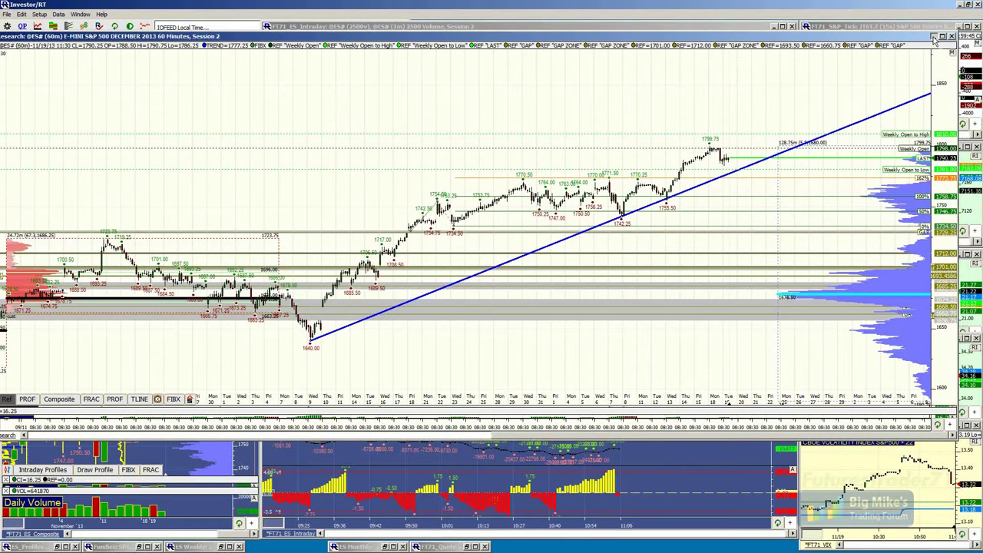
left_click(934, 36)
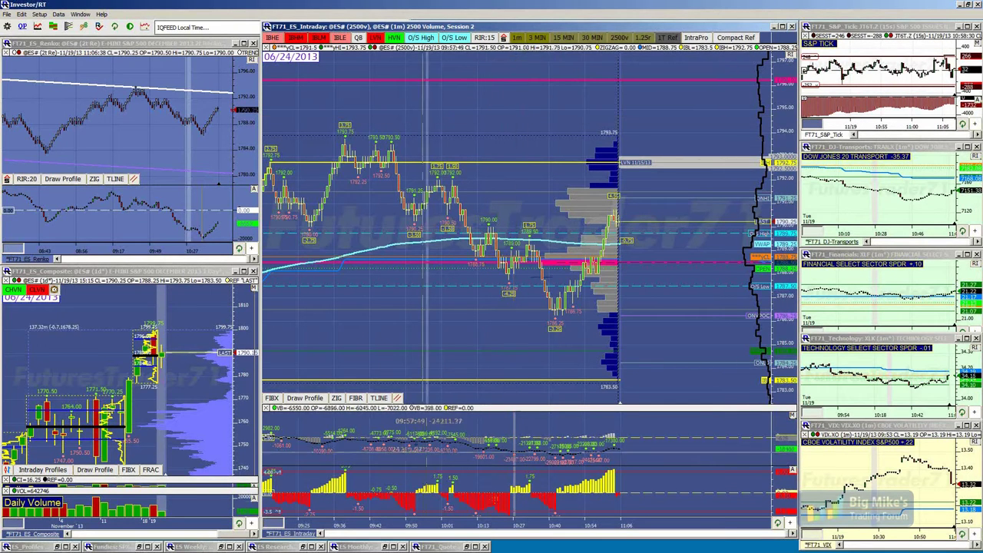
Reopen the ES Research chart, examine recent price action against the weekly open levels, and minimize it
left_click(189, 547)
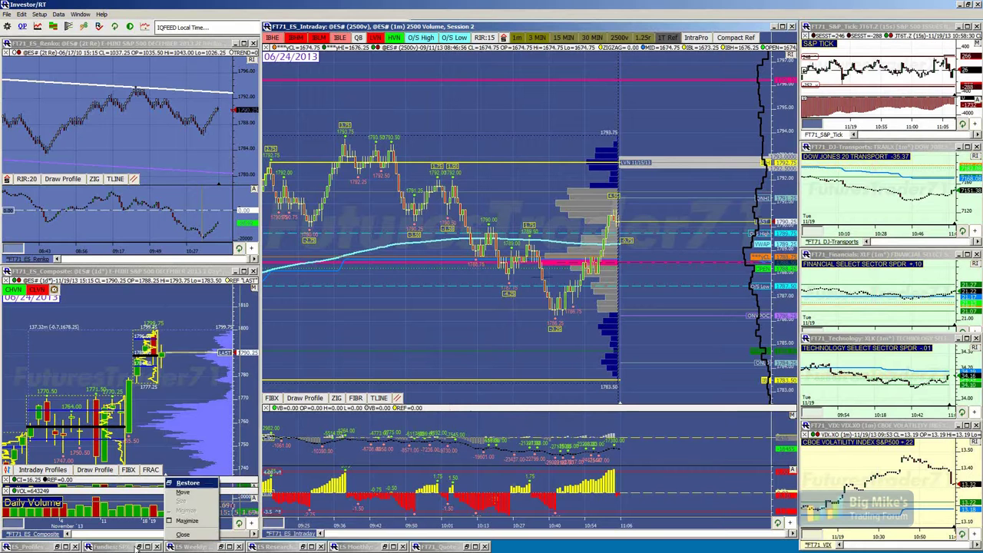
left_click(275, 547)
left_click(277, 550)
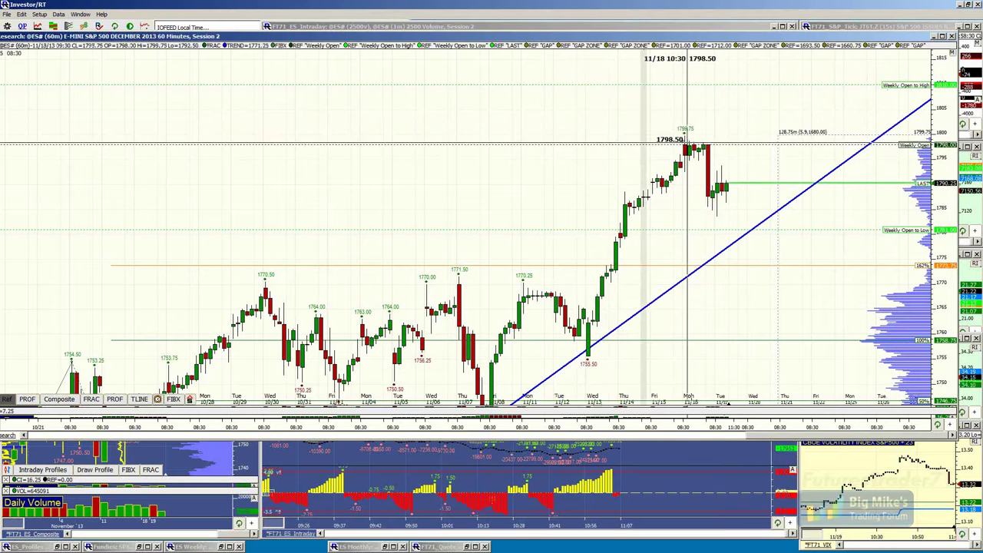
left_click(935, 37)
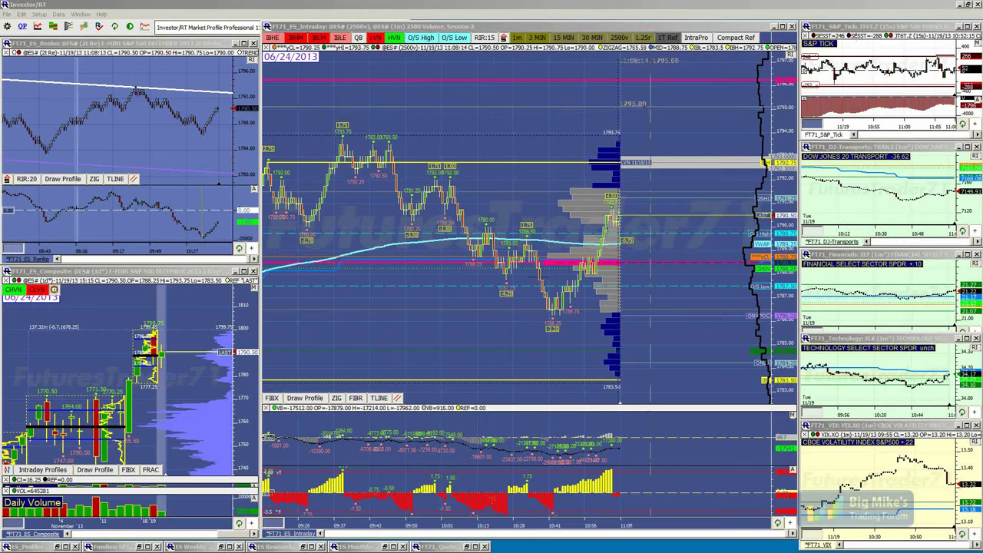
Maximize the ES Intraday chart and display it in 15-minute bars for the overnight session
double_click(498, 30)
left_click(306, 39)
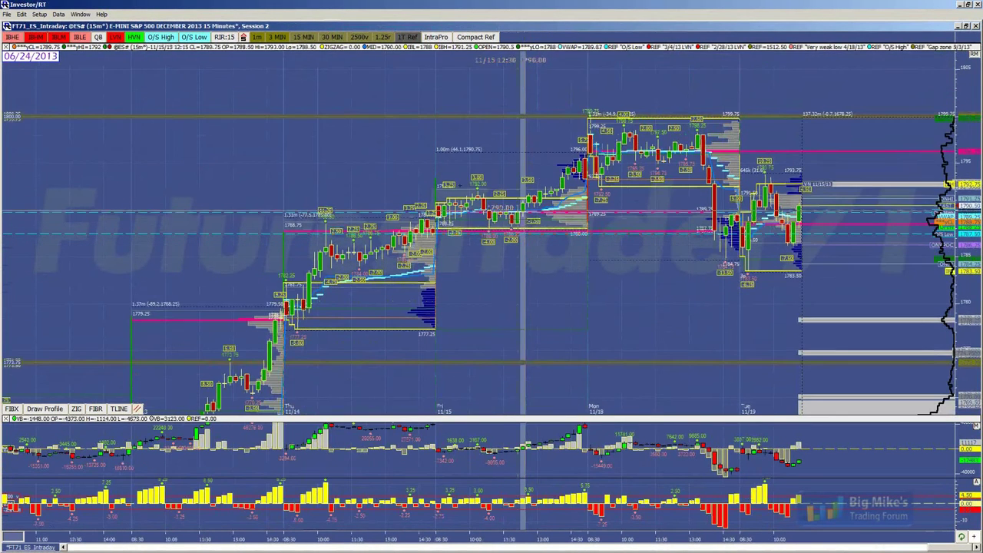
left_click(243, 38)
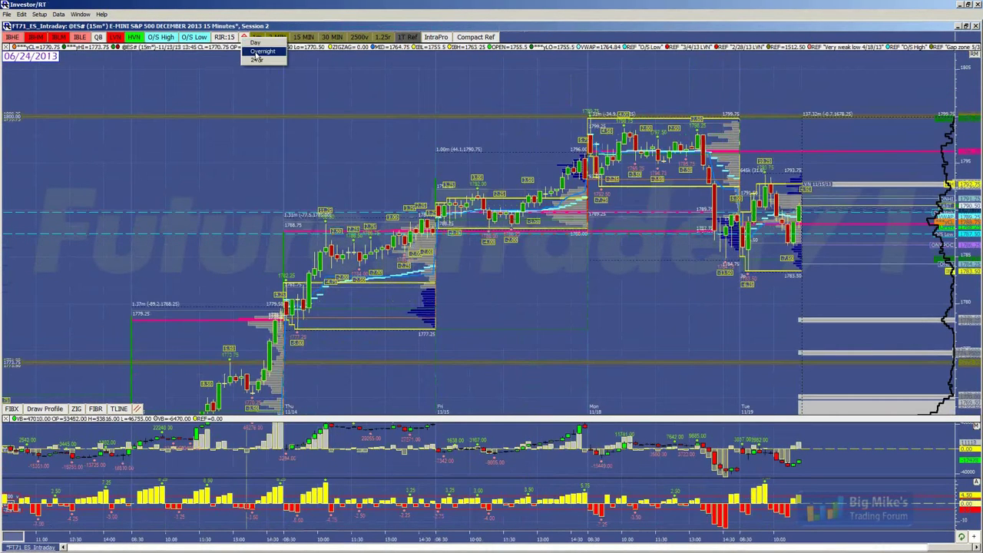
left_click(260, 51)
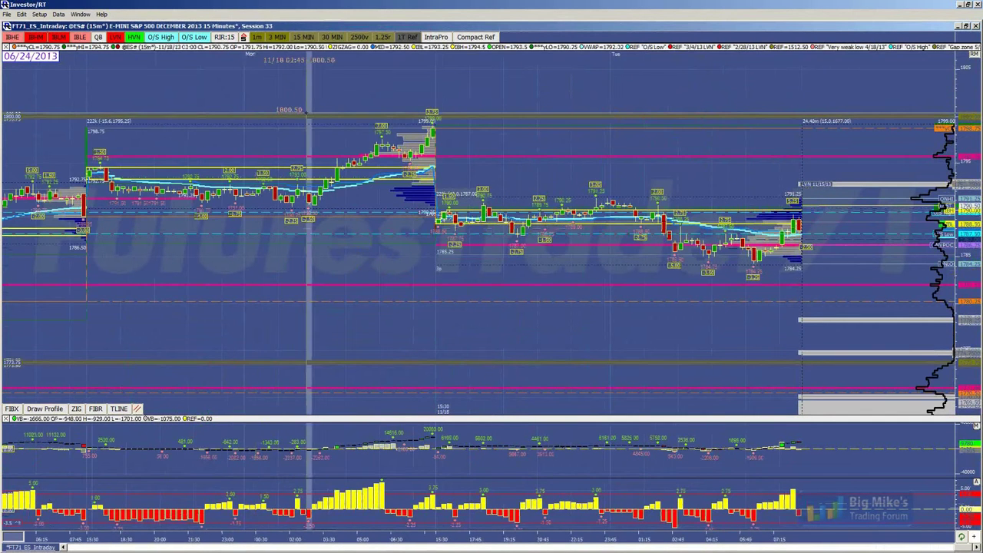
Examine the overnight price action and volume profiles for November 18 and 19 on the ES Intraday chart
left_click_drag(265, 56, 306, 109)
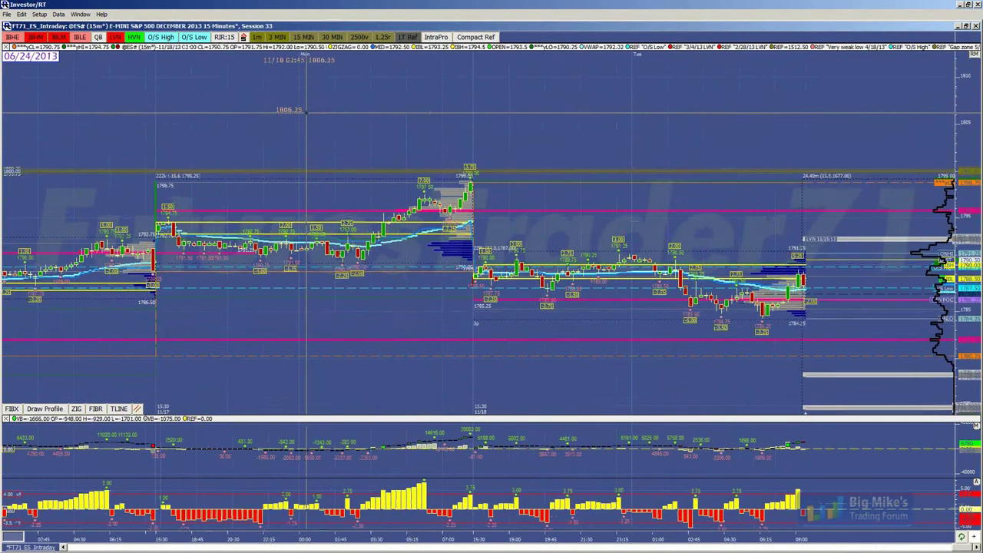
scroll(306, 110, "up", 2)
scroll(306, 109, "down", 1)
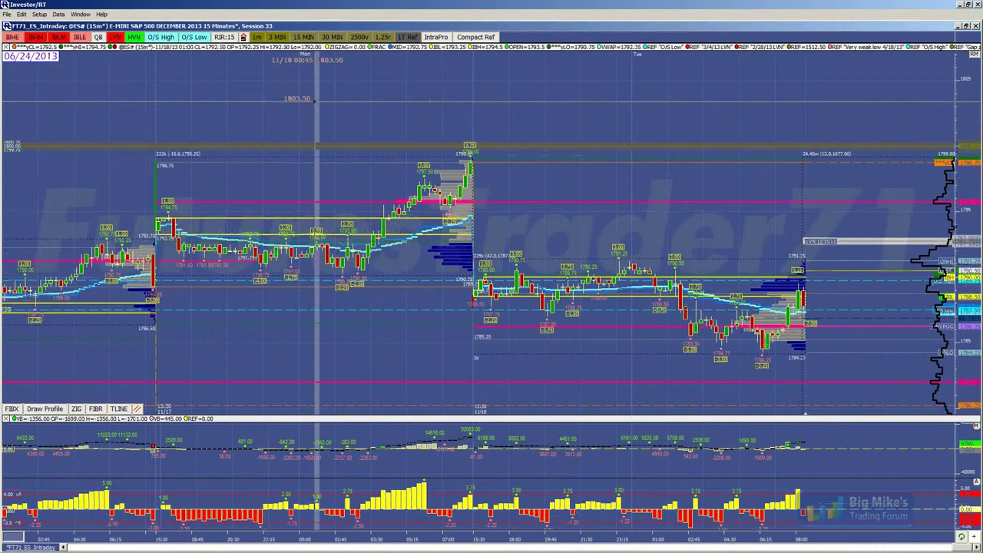
scroll(319, 103, "down", 1)
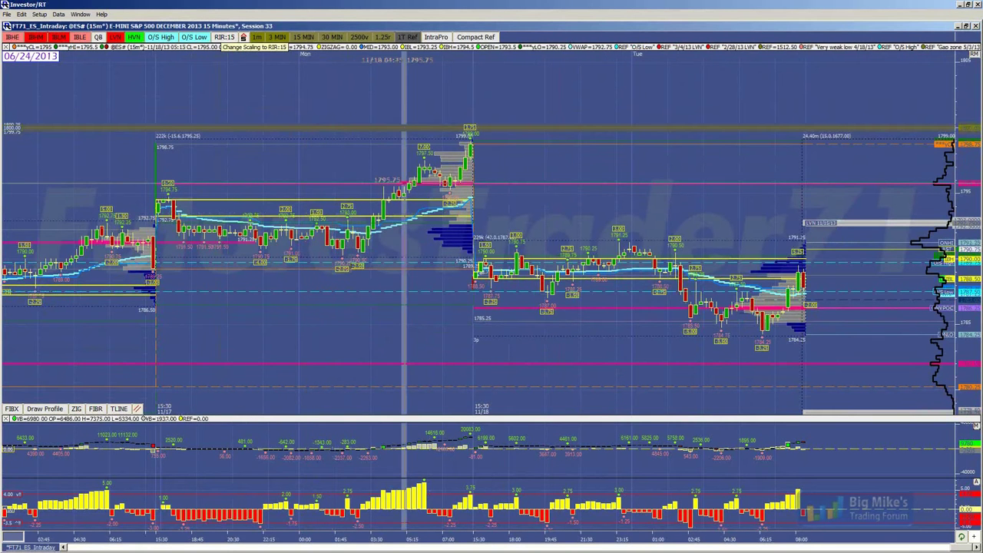
scroll(405, 184, "down", 1)
scroll(405, 184, "up", 1)
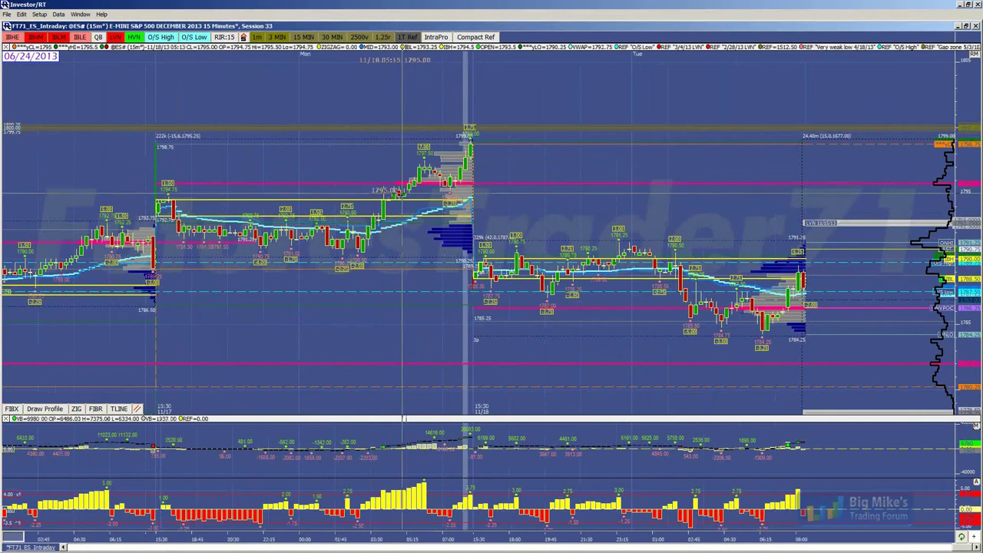
scroll(389, 203, "down", 1)
Switch the ES Intraday chart to the 24-hour session and enlarge the VB indicator pane beneath the price bars
left_click(244, 37)
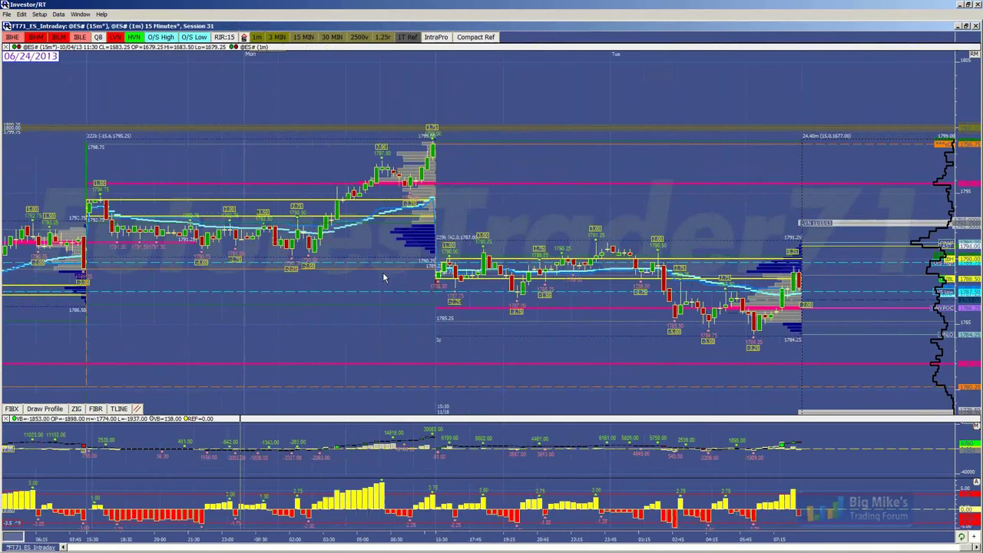
scroll(373, 275, "down", 1)
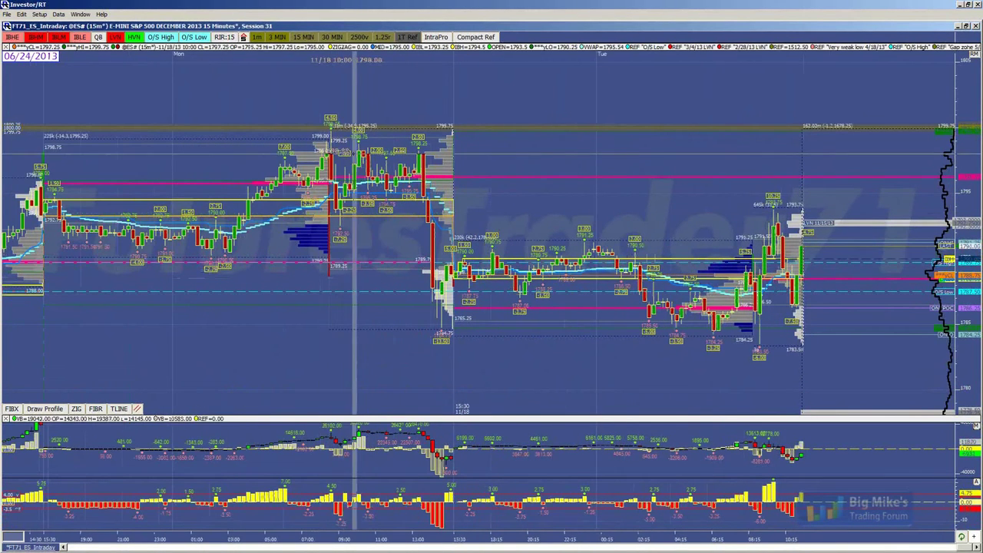
scroll(314, 212, "down", 1)
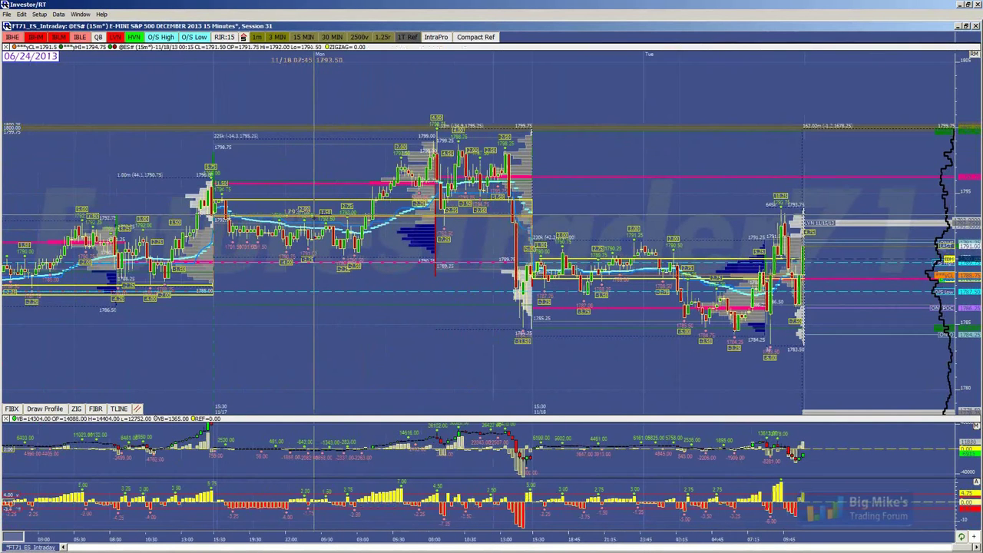
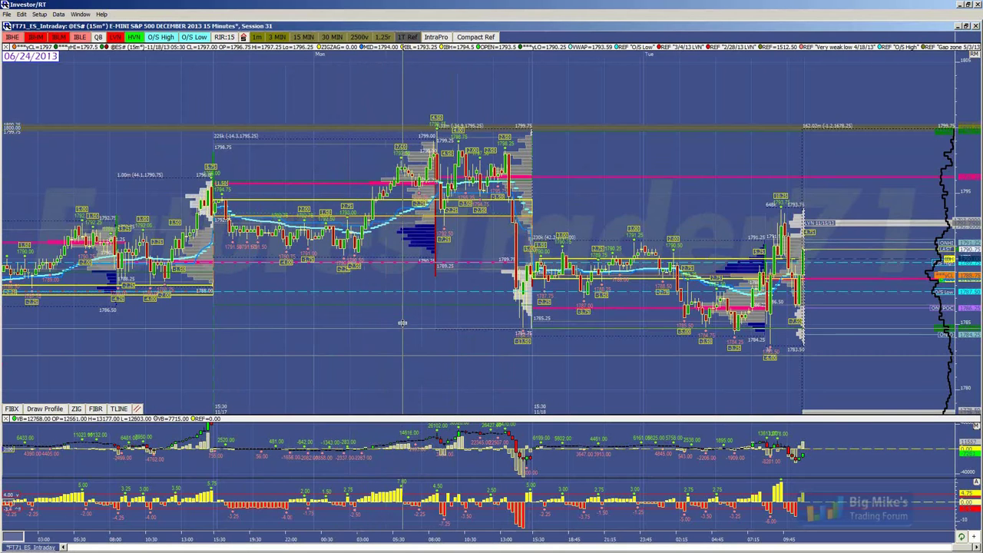
left_click_drag(403, 415, 401, 311)
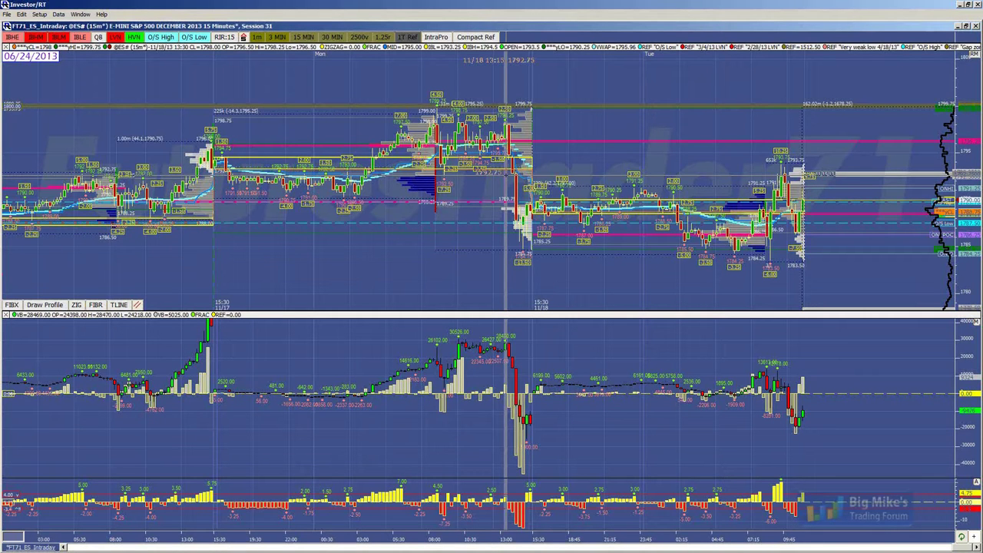
Switch the 15-minute chart to the day session and bring the November 15 to 19 bars into view
left_click(256, 37)
left_click(265, 51)
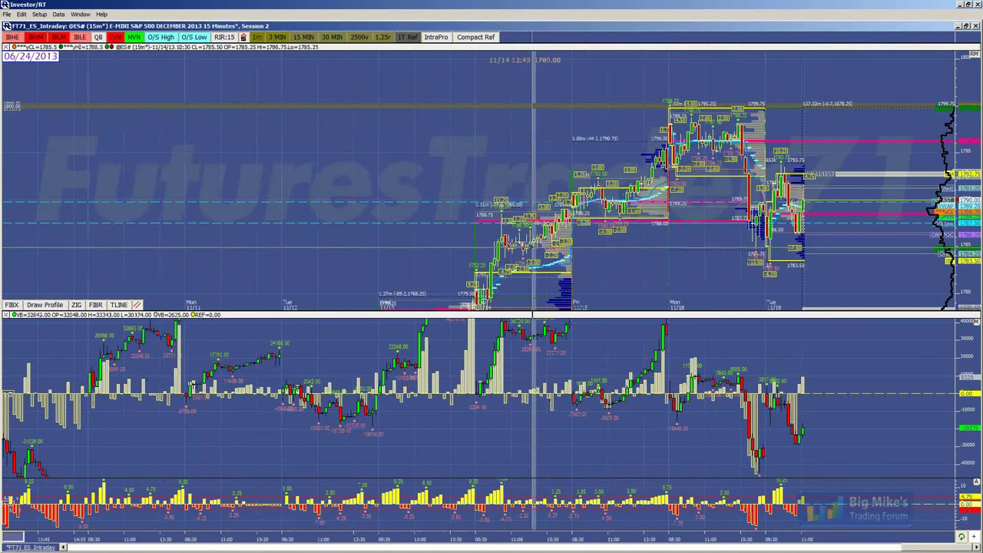
scroll(532, 192, "up", 2)
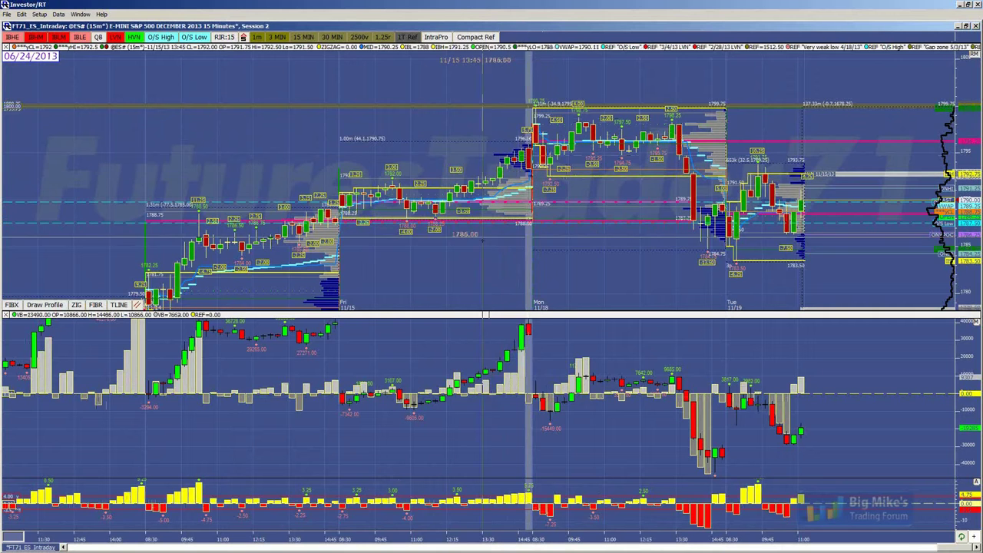
left_click_drag(484, 238, 529, 162)
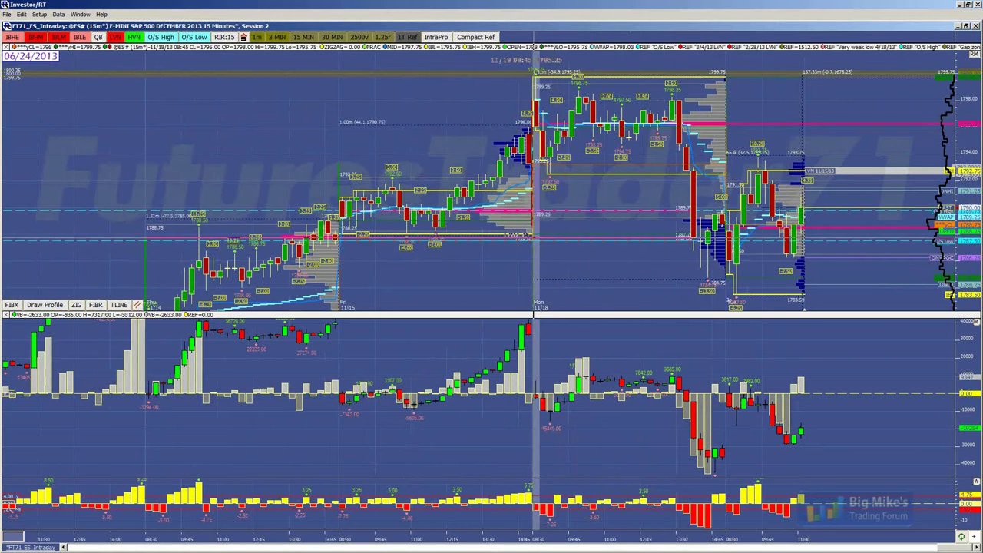
scroll(556, 114, "down", 1)
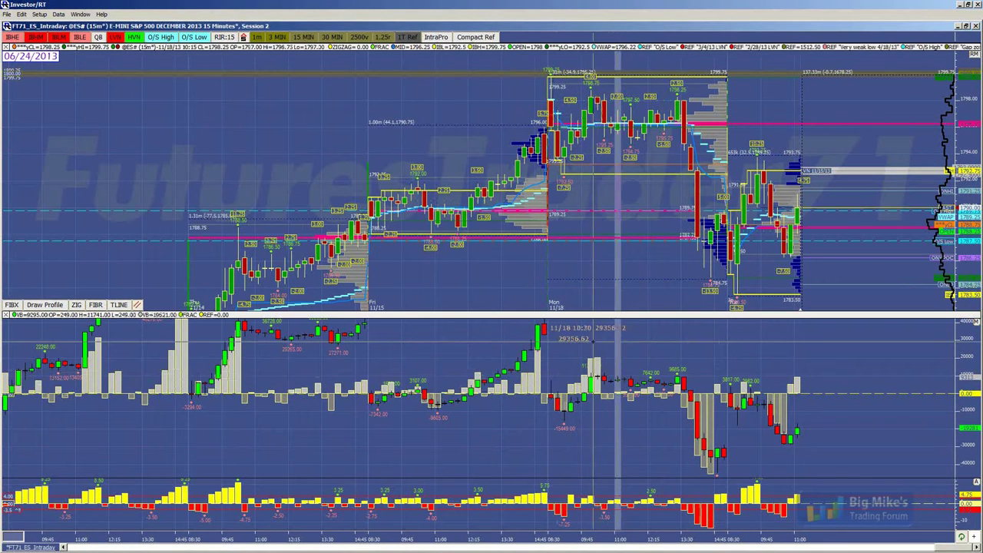
Reduce the VB pane's height slightly, apply the RIR:15 scaling, and magnify the most recent 15-minute bars
left_click_drag(605, 317, 604, 338)
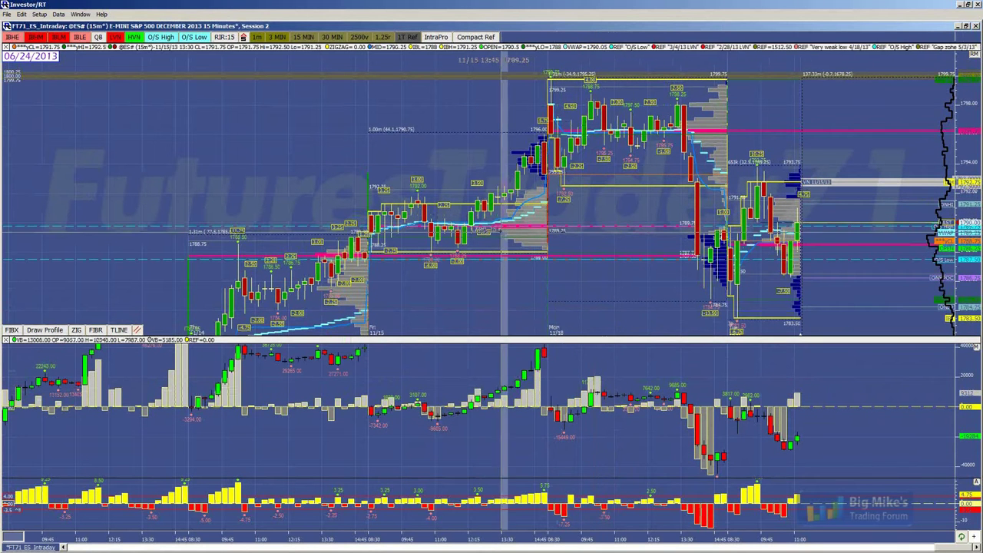
left_click(224, 37)
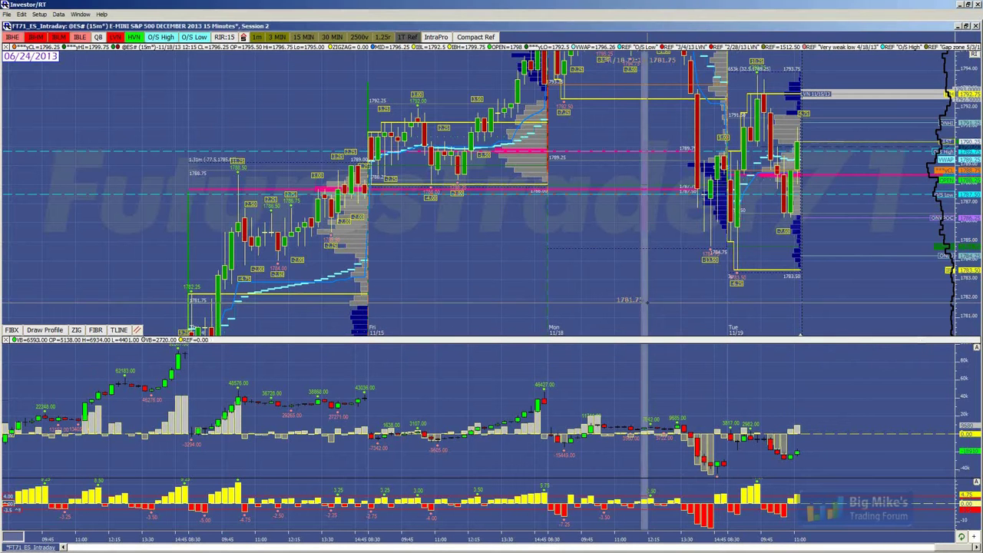
scroll(645, 300, "up", 2)
scroll(645, 299, "up", 3)
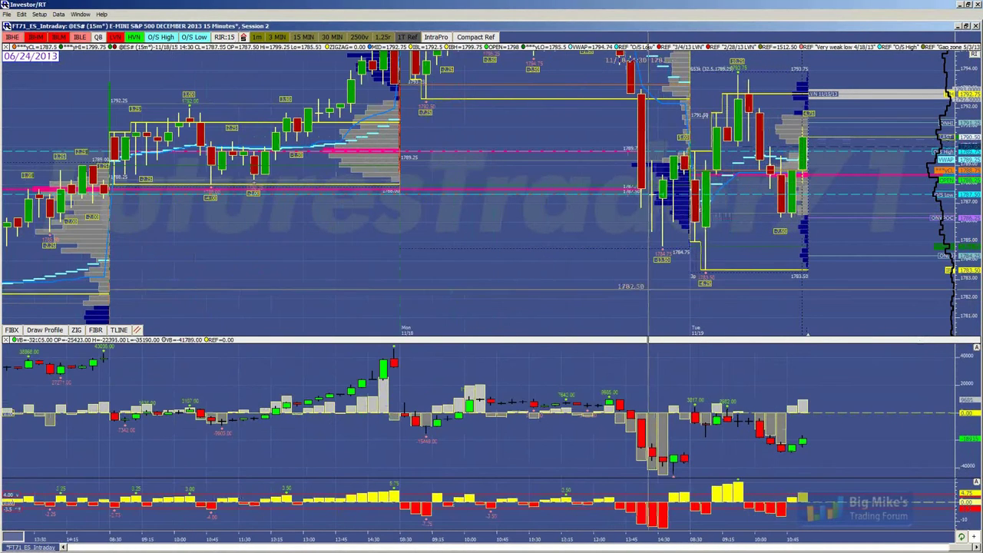
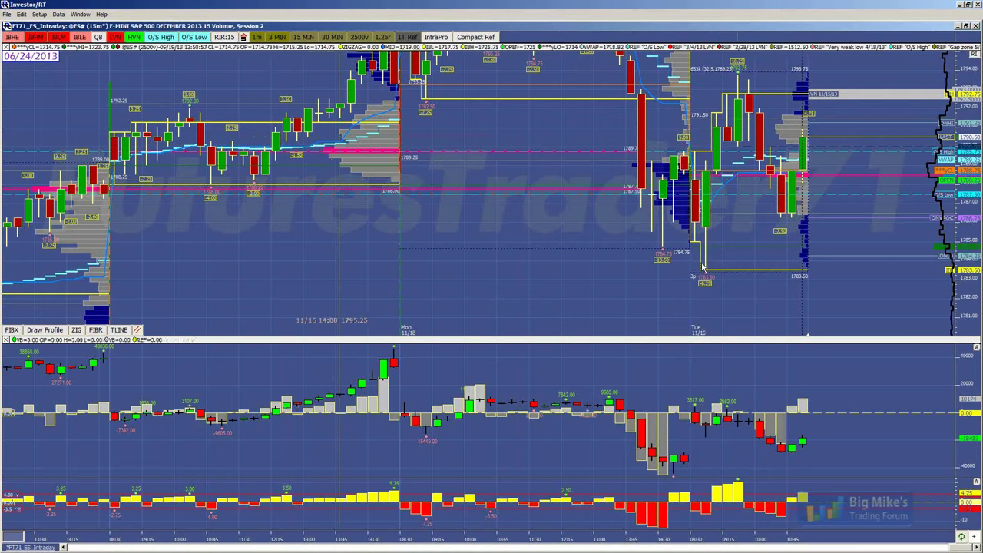
Display the chart in 2500-volume bars, showing the whole November 19 day session and the end of the previous one
left_click(359, 37)
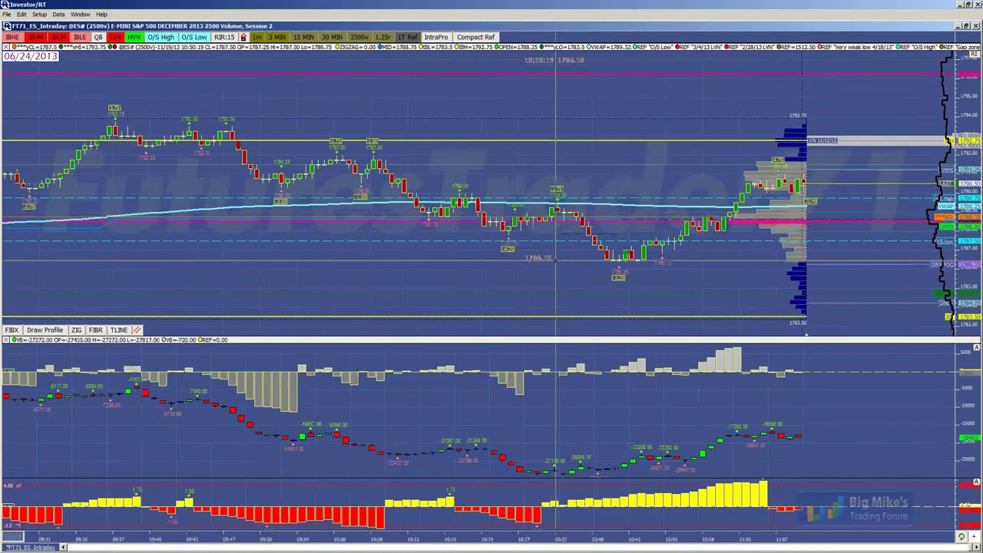
scroll(556, 260, "down", 5)
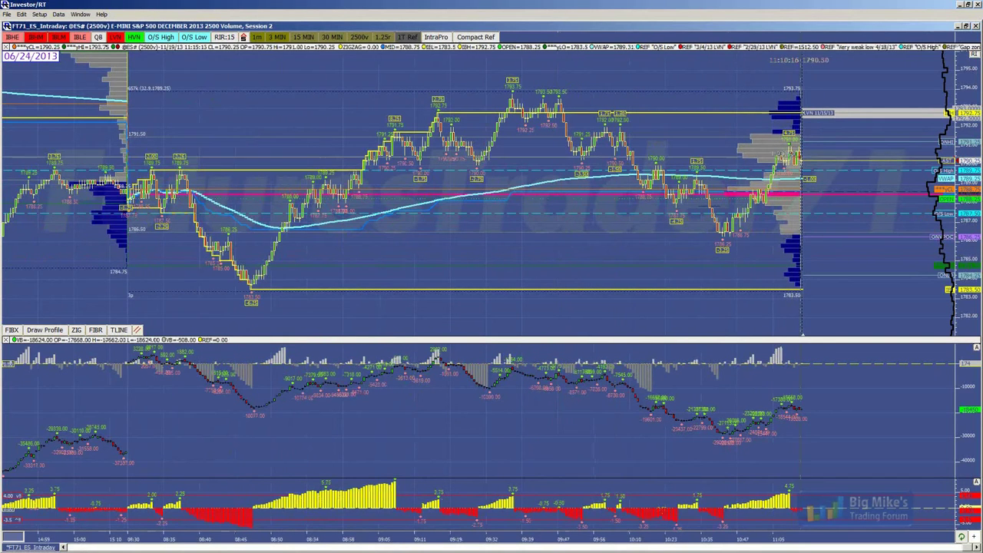
scroll(803, 161, "down", 2)
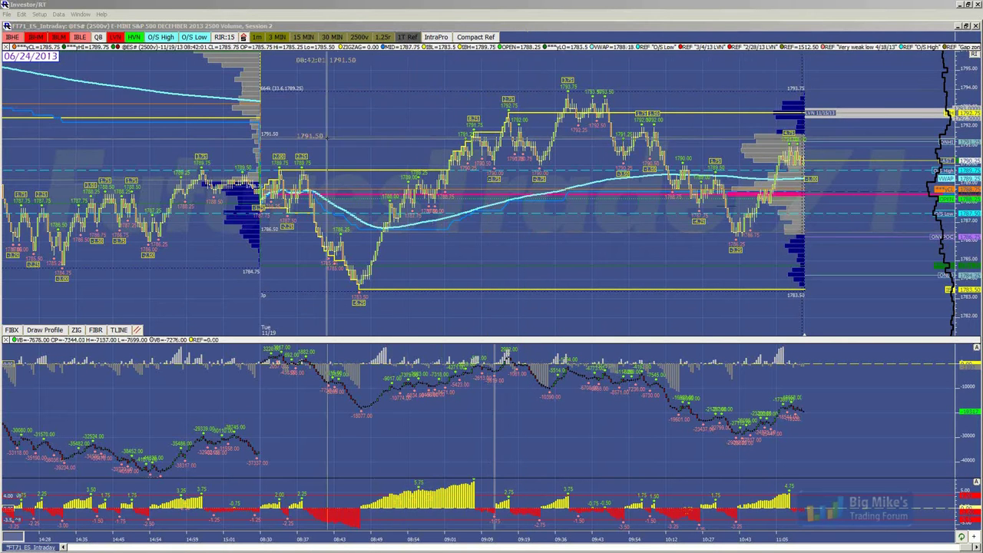
Apply the 24-hour session to the 2500-volume chart and examine the overnight action leading into the November 19 day session
left_click(244, 38)
left_click(269, 66)
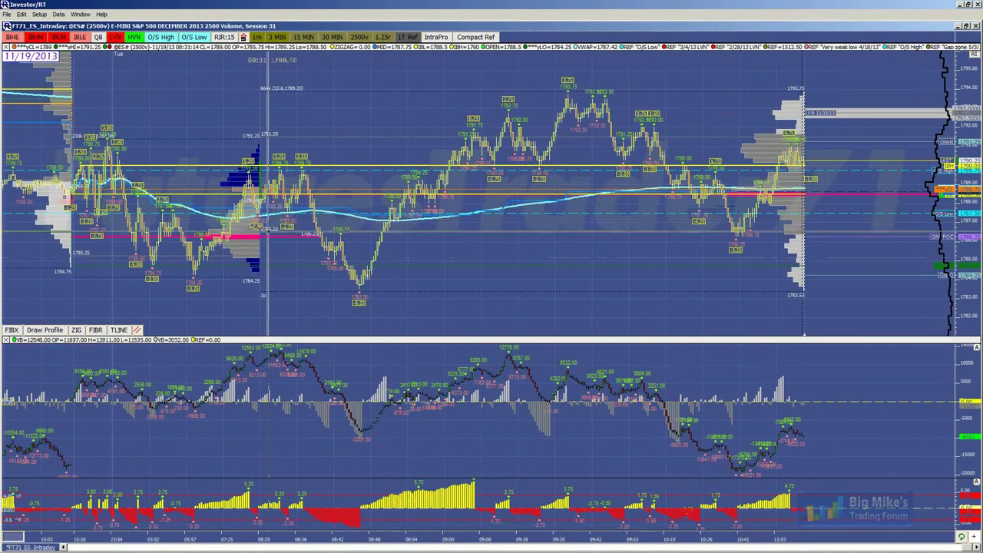
left_click_drag(267, 231, 347, 173)
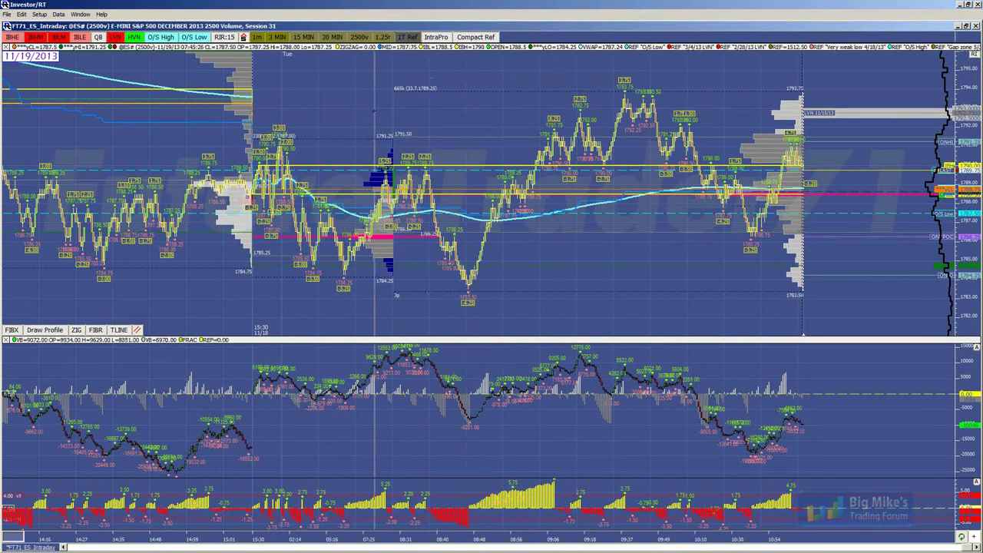
scroll(374, 112, "down", 3)
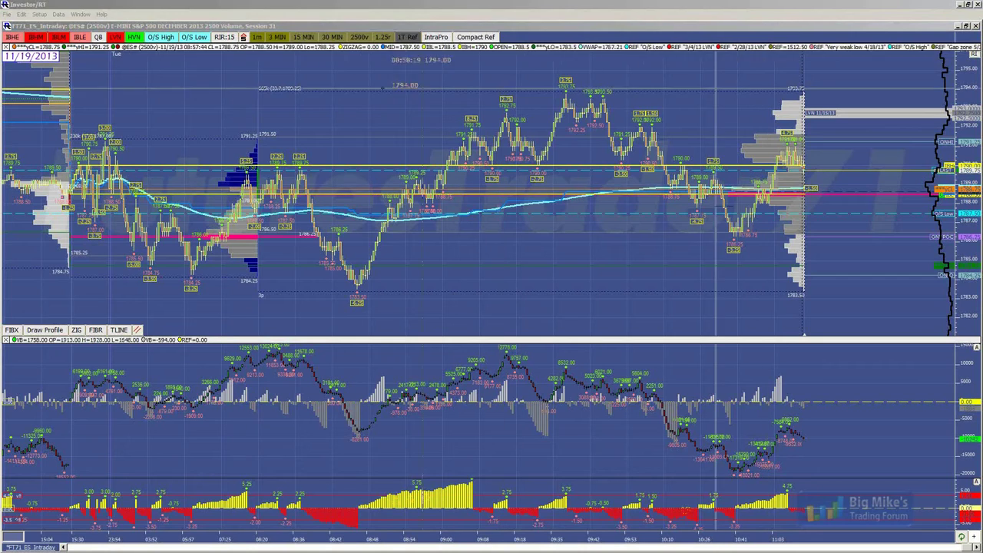
Return the chart to 15-minute bars for the day session, framing November 15 through 19
left_click(248, 40)
left_click(303, 37)
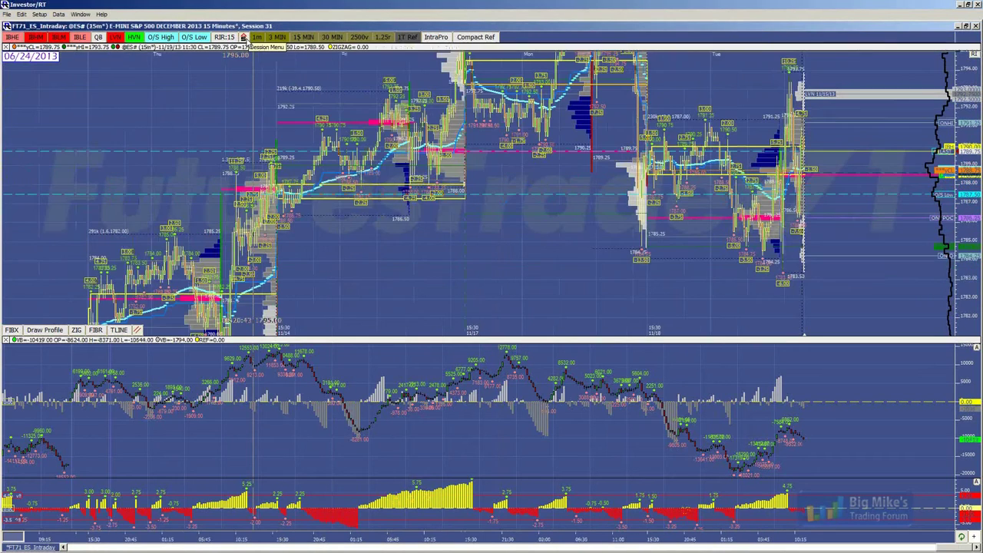
scroll(614, 244, "up", 4)
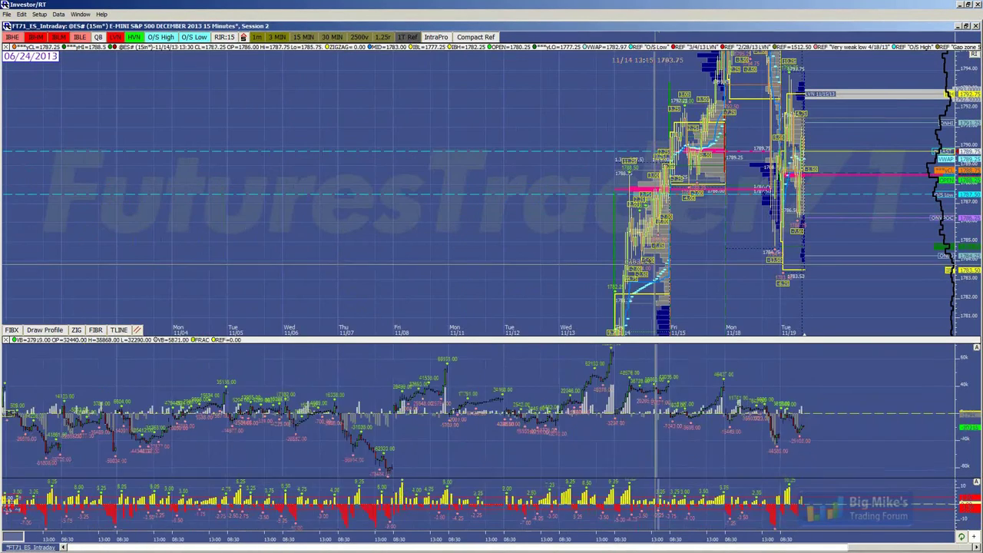
scroll(614, 244, "up", 4)
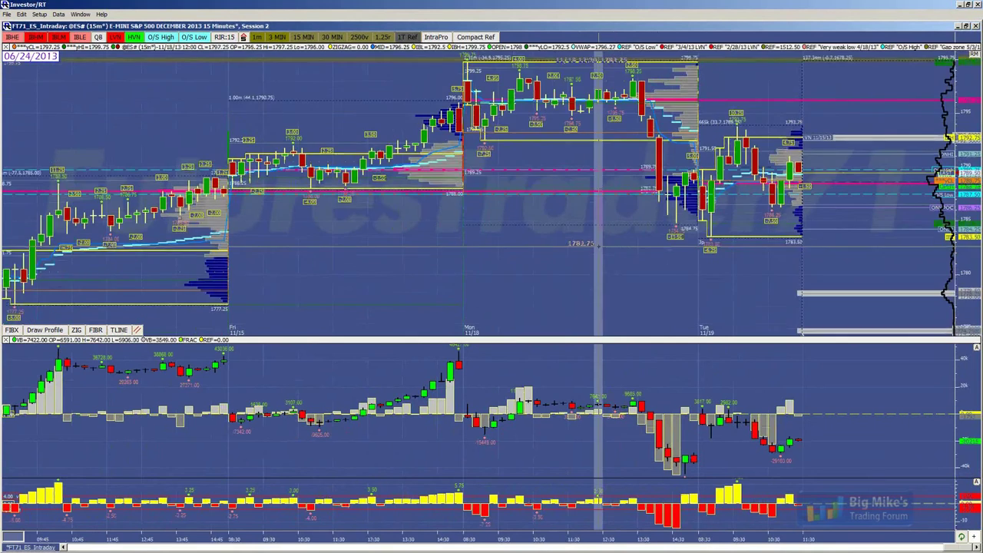
scroll(600, 245, "up", 4)
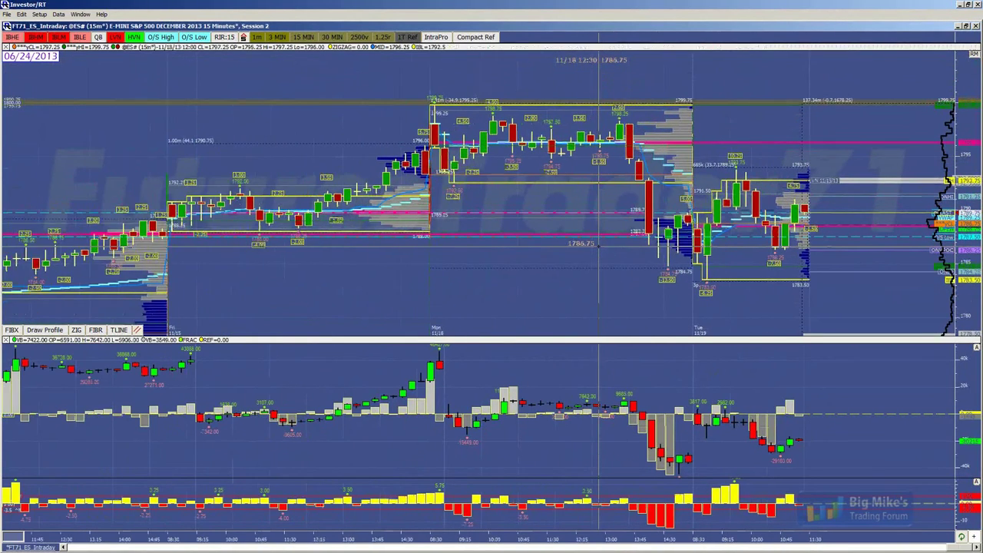
Examine the November 18 and 19 day sessions up close, including the volume at each price in their profiles
scroll(599, 244, "up", 3)
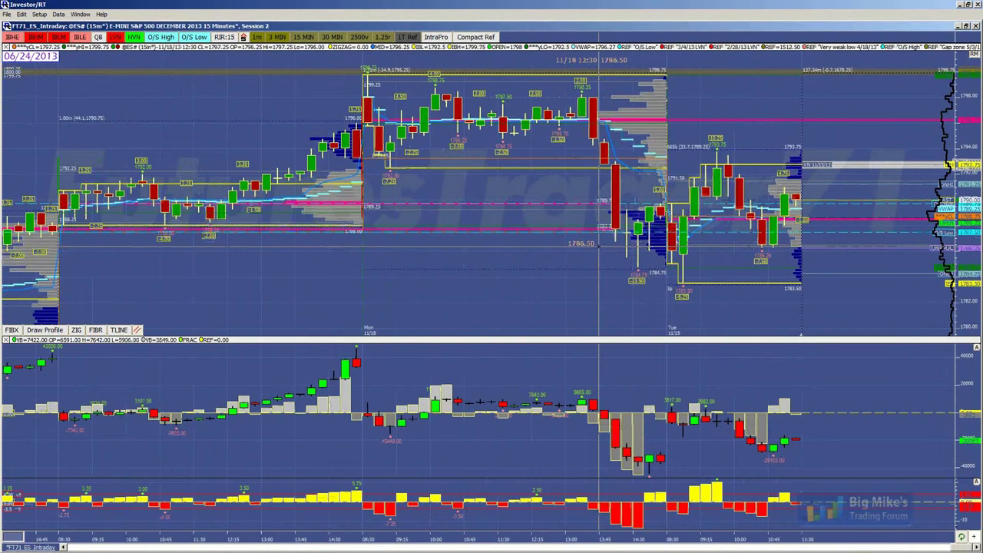
scroll(597, 245, "up", 1)
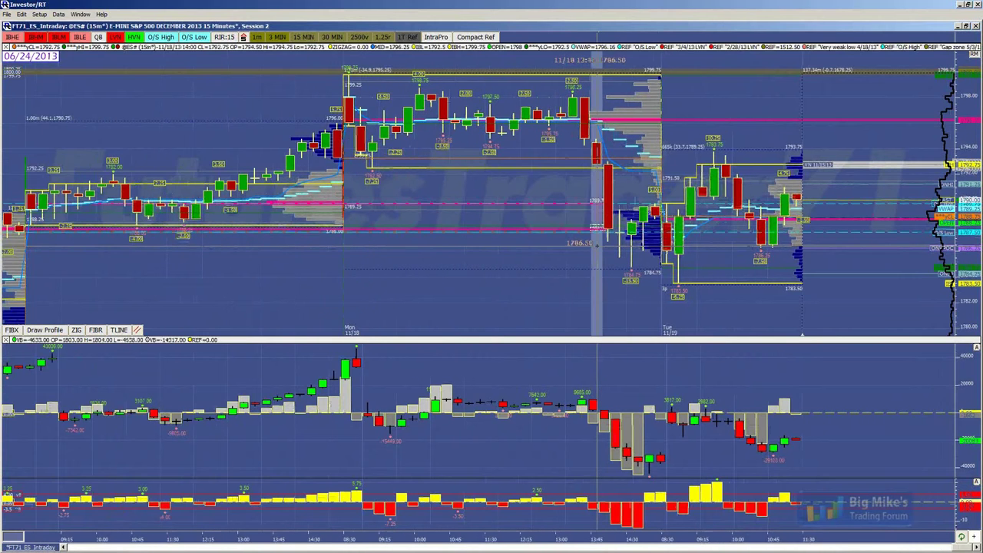
scroll(598, 245, "up", 2)
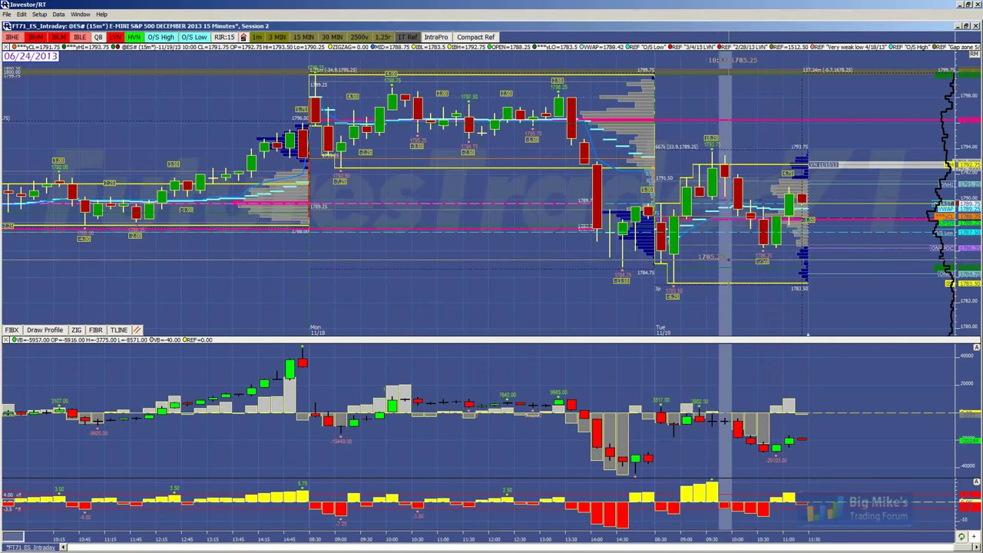
scroll(728, 260, "up", 3)
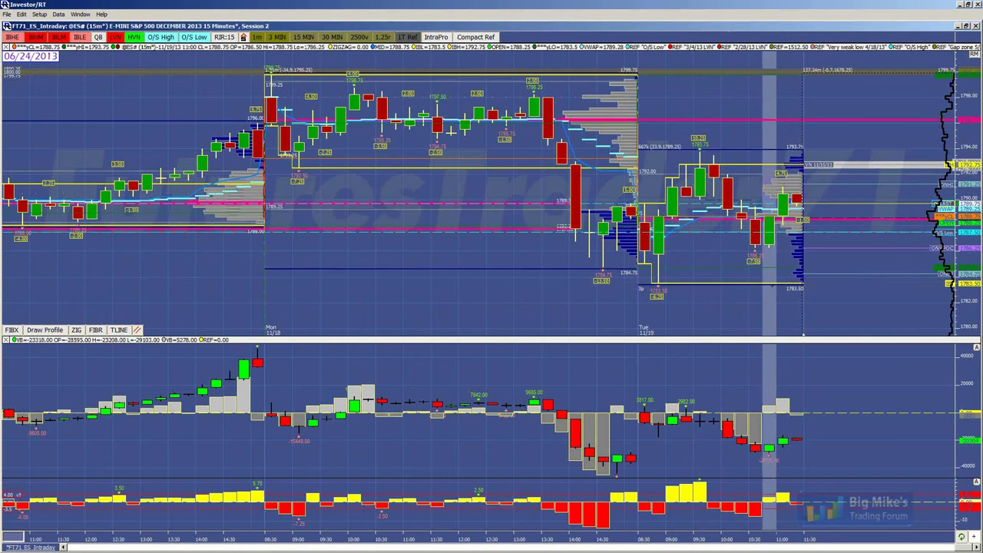
scroll(753, 307, "down", 5)
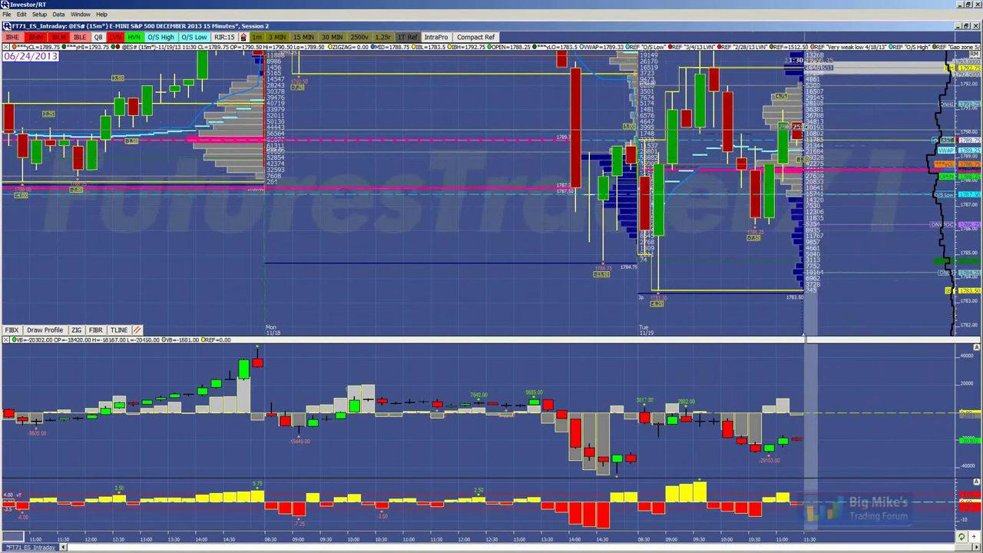
Bring the weekly ES MP Chart onto the main screen and maximize it to show the last 20 weeks
scroll(862, 211, "down", 3)
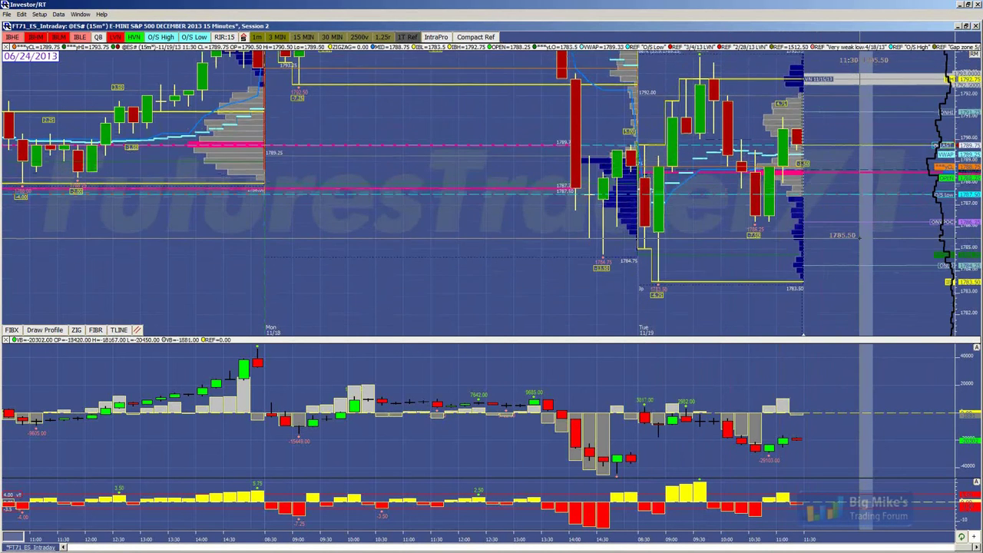
scroll(866, 236, "up", 2)
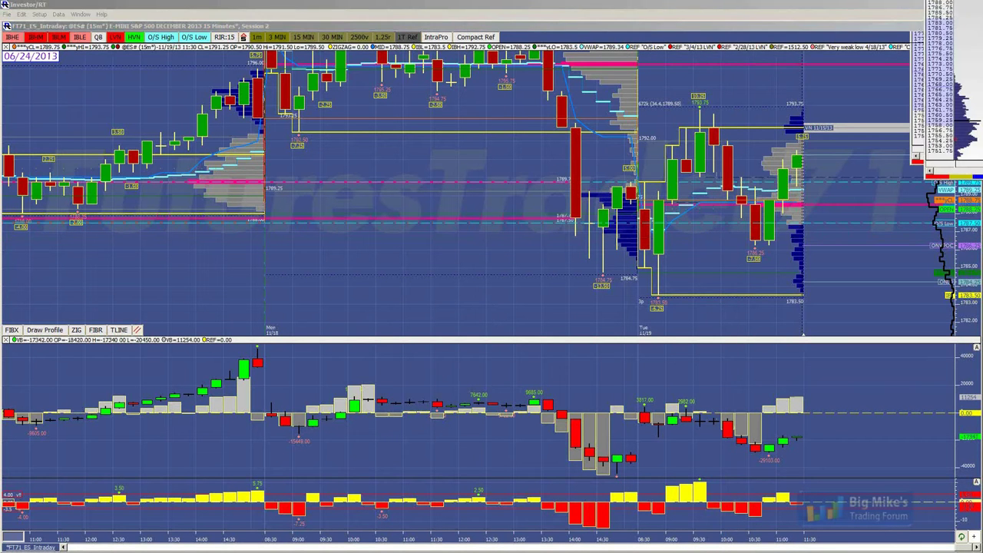
left_click_drag(810, 10, 593, 195)
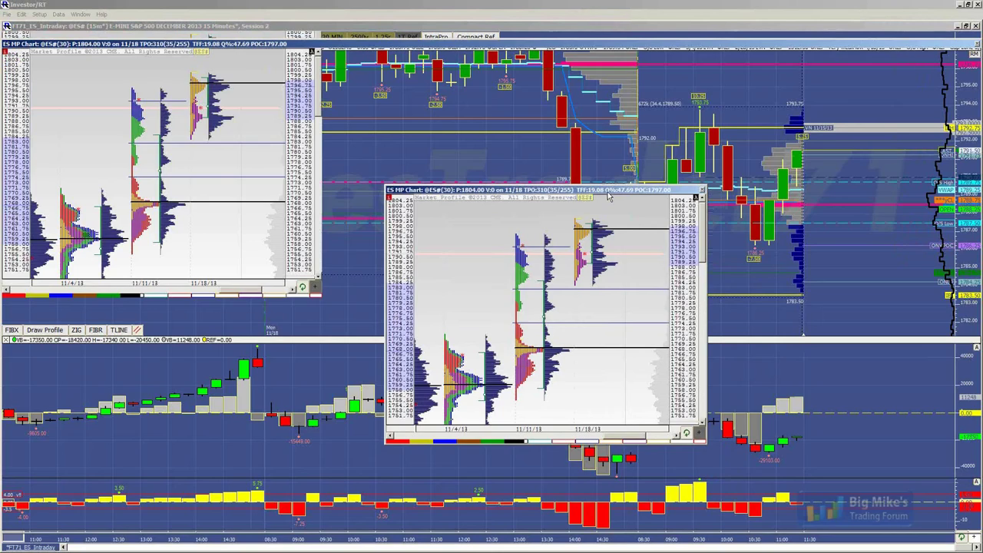
double_click(593, 194)
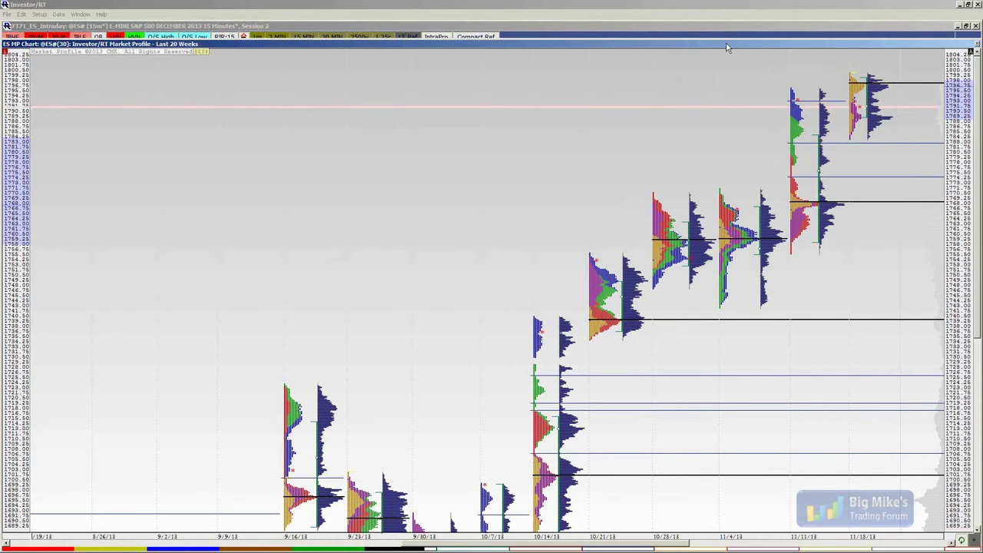
Turn off the special weekly profile duration in the ES MP Chart preferences and show 50 days of profiles
double_click(428, 200)
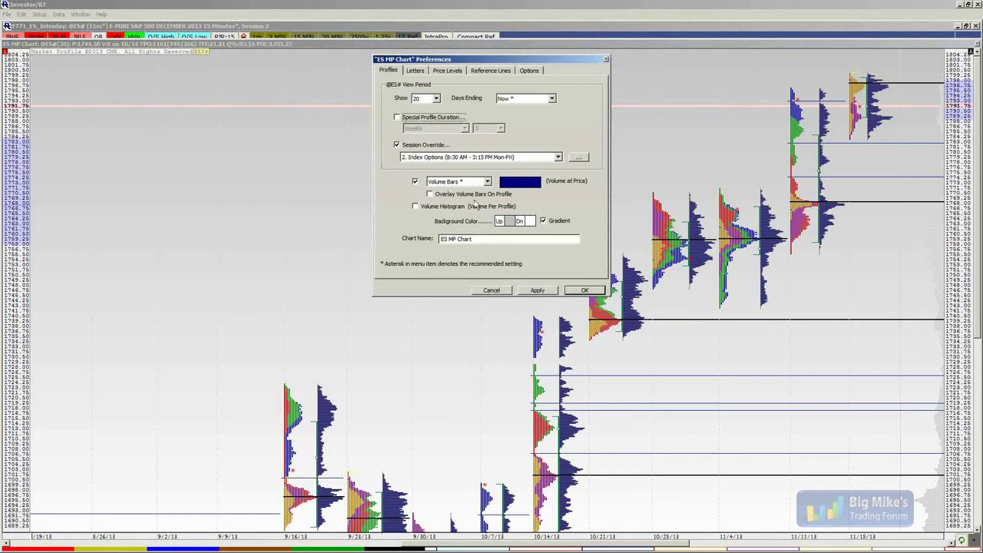
left_click(436, 99)
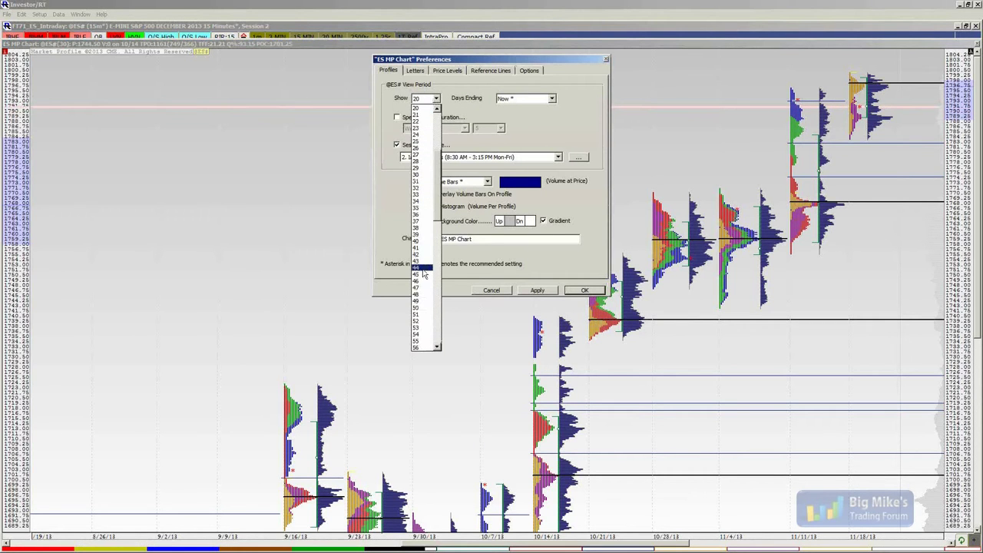
left_click(423, 309)
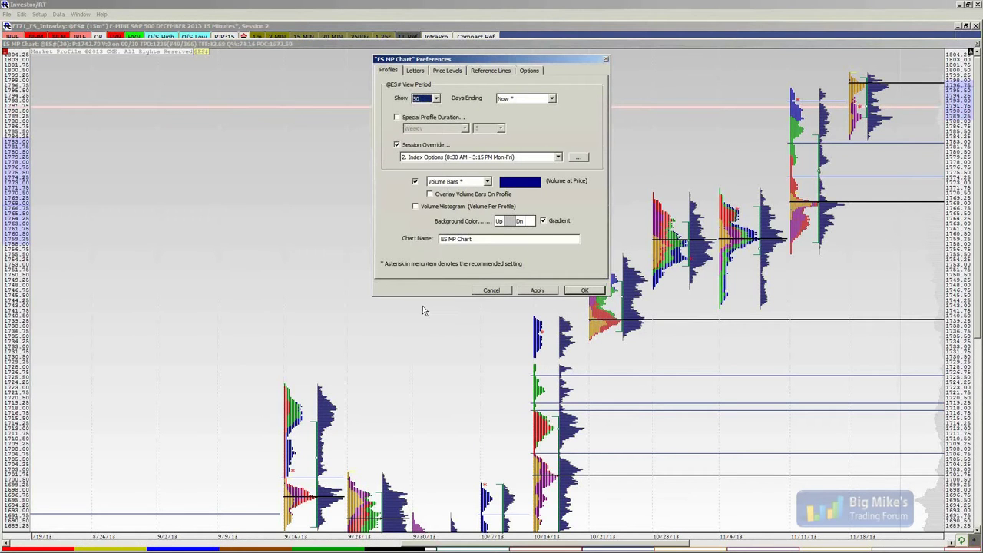
left_click(585, 290)
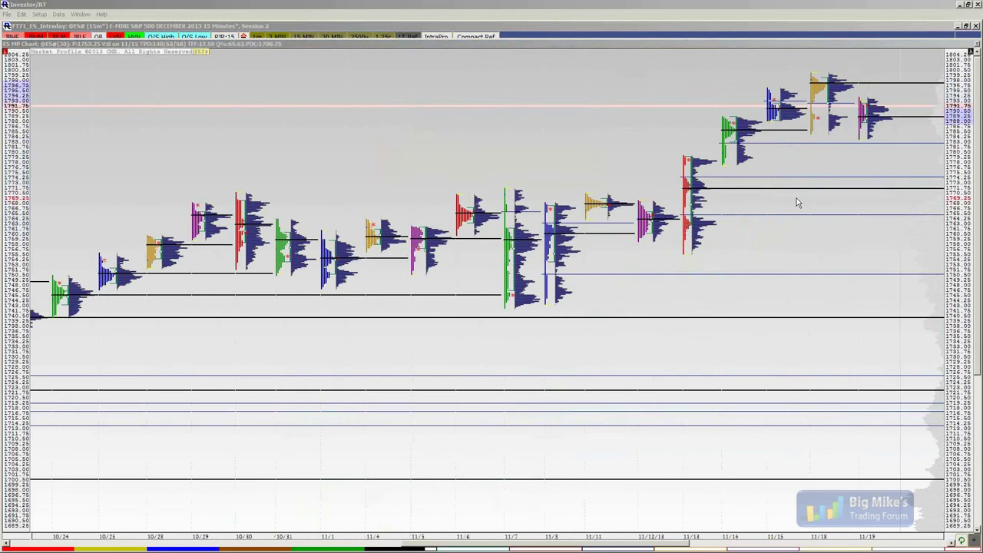
Examine the daily profiles from November 14 through 19 up close, including their volume at price
scroll(797, 202, "up", 5)
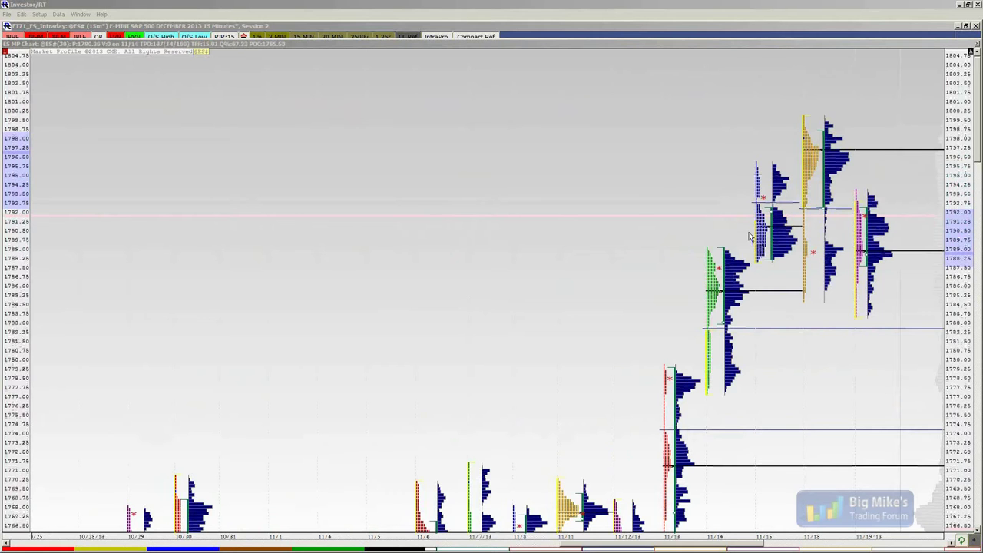
scroll(751, 237, "down", 3)
scroll(751, 236, "up", 2)
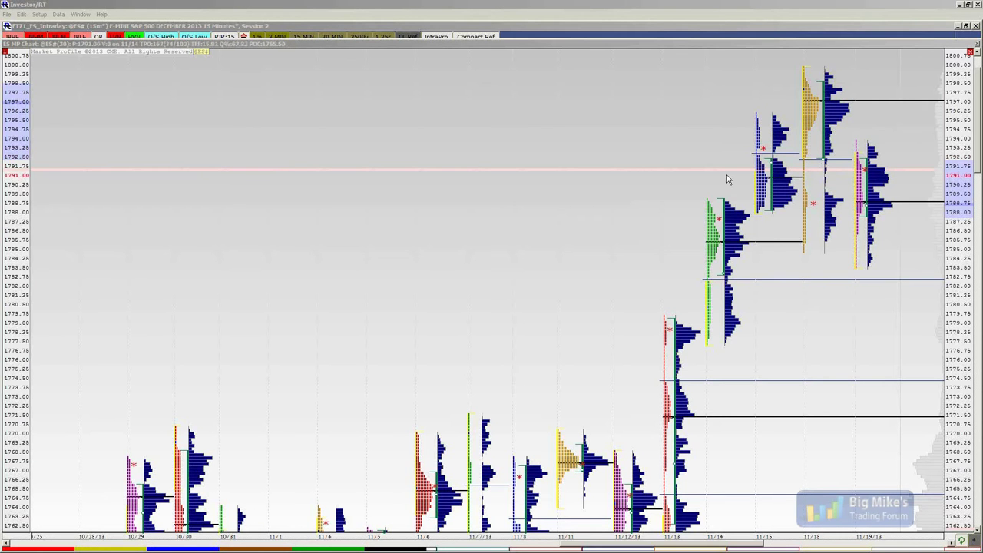
scroll(727, 175, "up", 4)
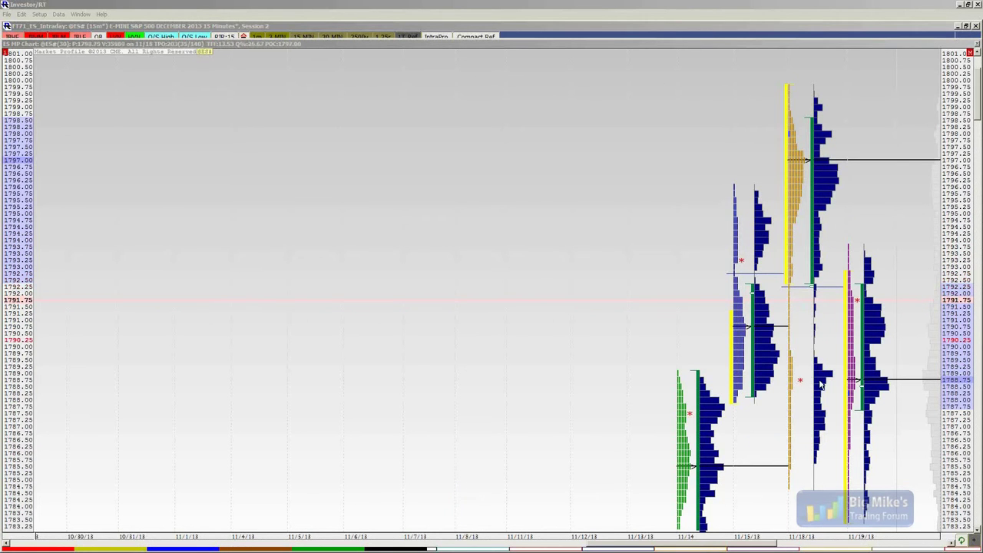
scroll(820, 386, "down", 1)
scroll(820, 386, "down", 3)
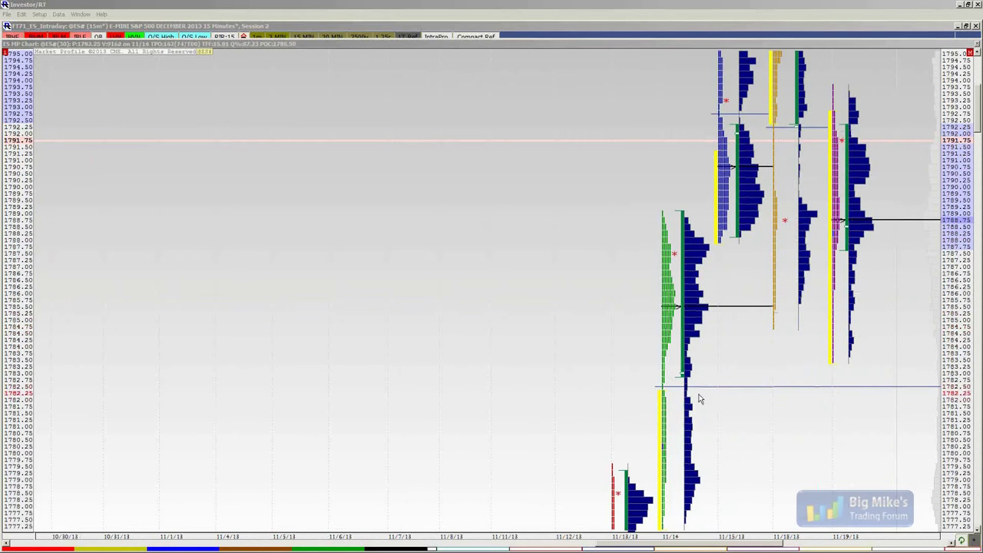
Examine the November 13 daily profile and the earlier ones back to late October, and return to the latest profiles with automatic scaling
scroll(726, 419, "down", 3)
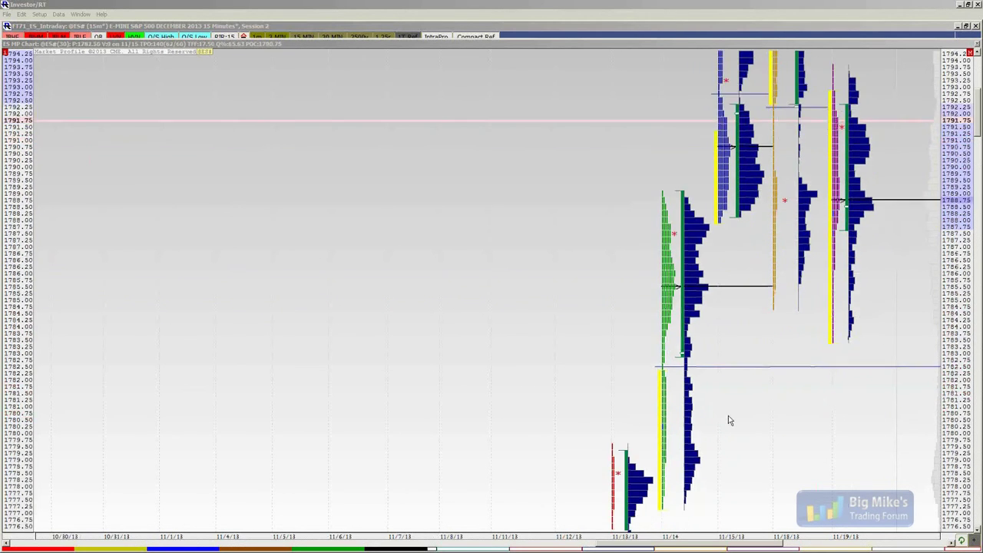
scroll(729, 420, "down", 3)
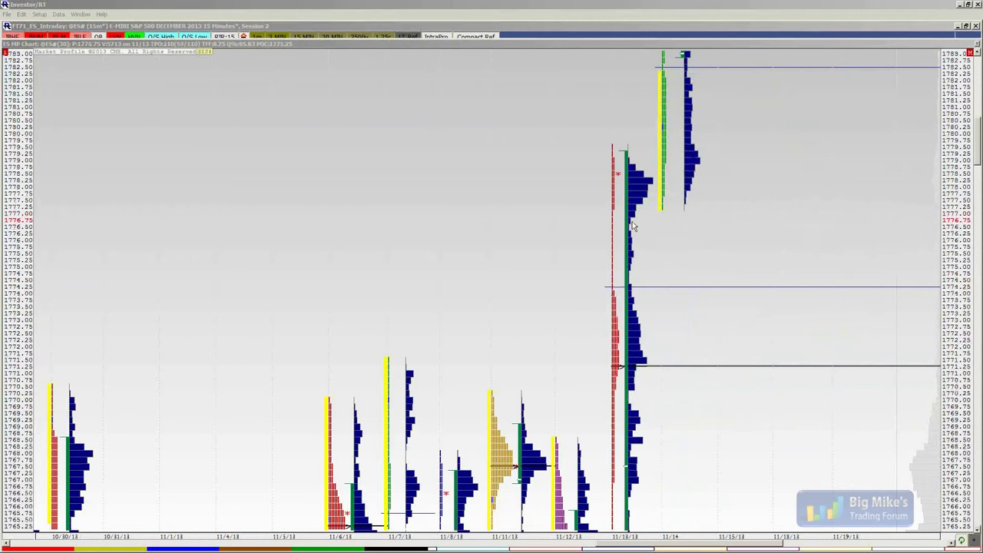
scroll(718, 403, "down", 2)
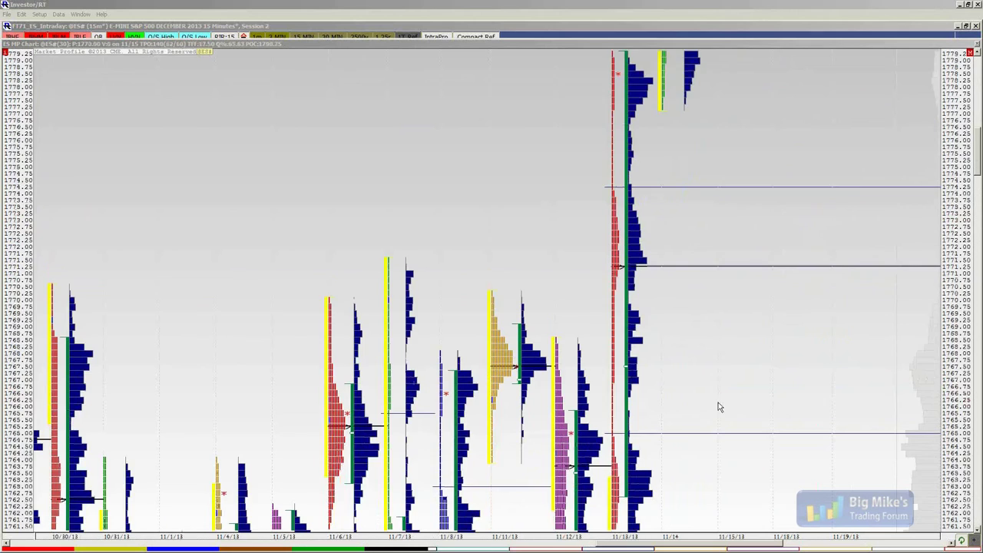
scroll(718, 407, "down", 2)
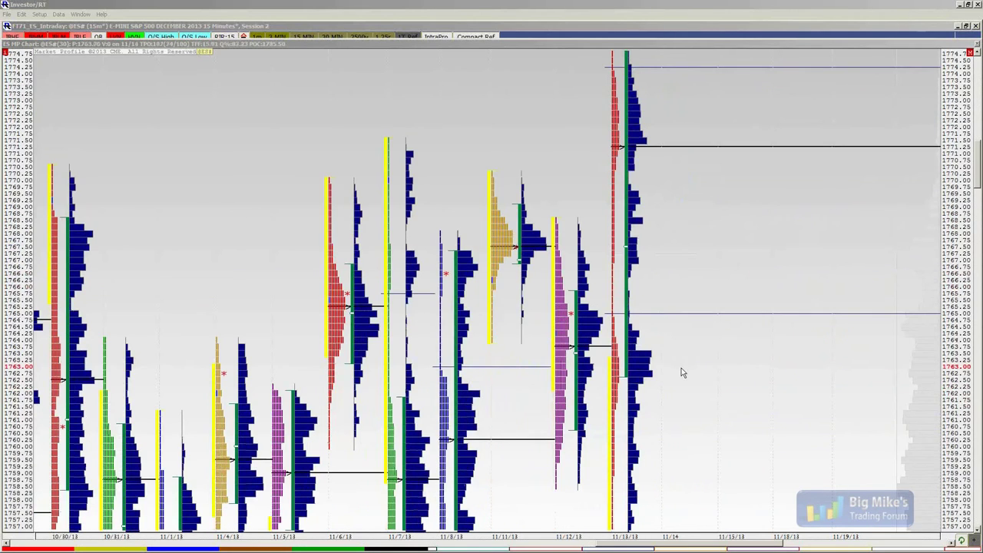
scroll(681, 368, "down", 4)
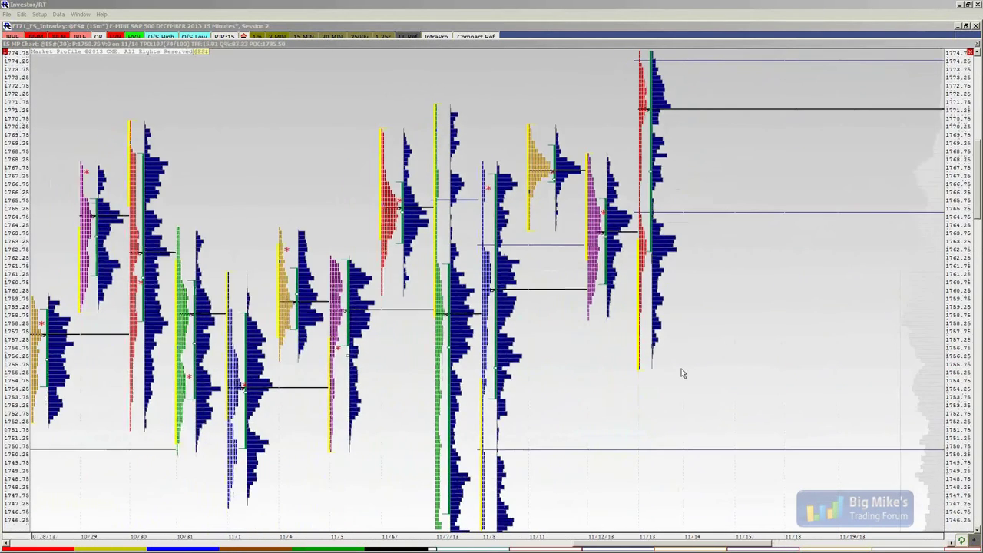
scroll(681, 374, "down", 3)
scroll(923, 62, "up", 2)
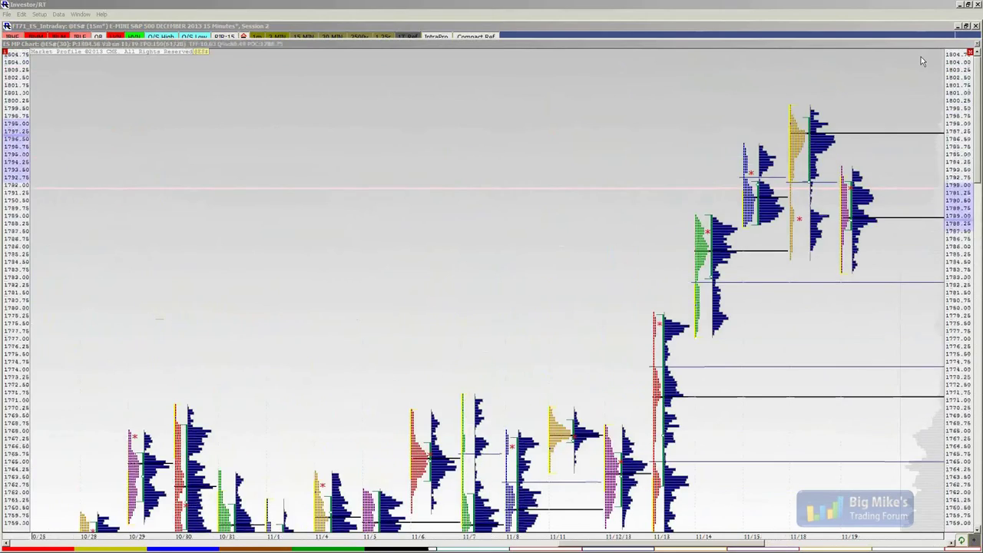
left_click(970, 51)
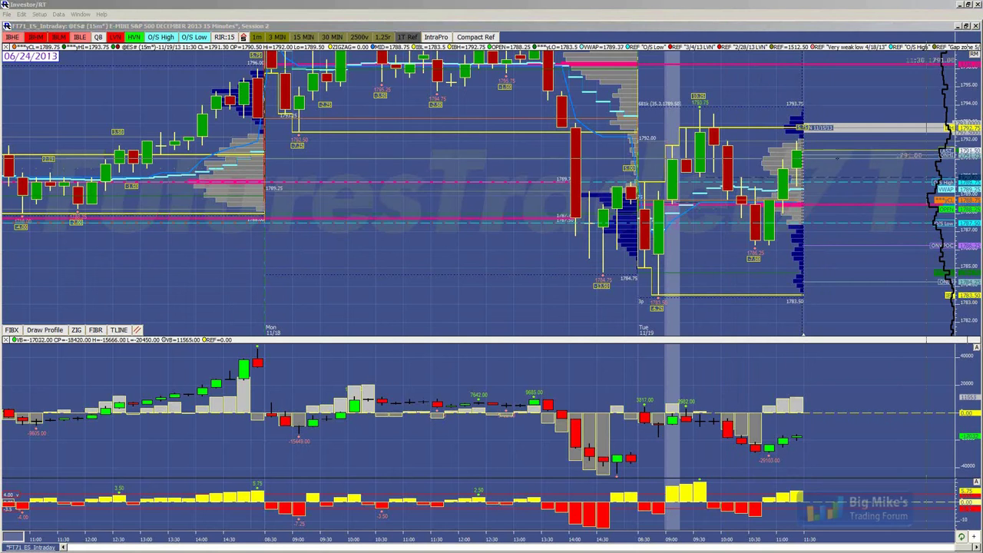
Restore the intraday chart to its place in the multi-chart workspace, enlarge its price pane and fit the November 18 and 19 sessions
double_click(762, 28)
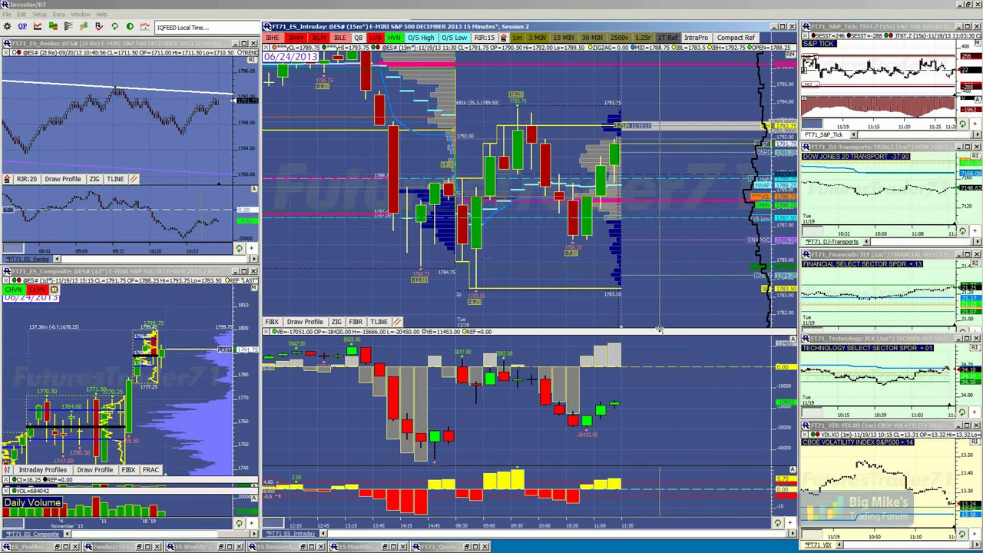
left_click_drag(659, 329, 655, 401)
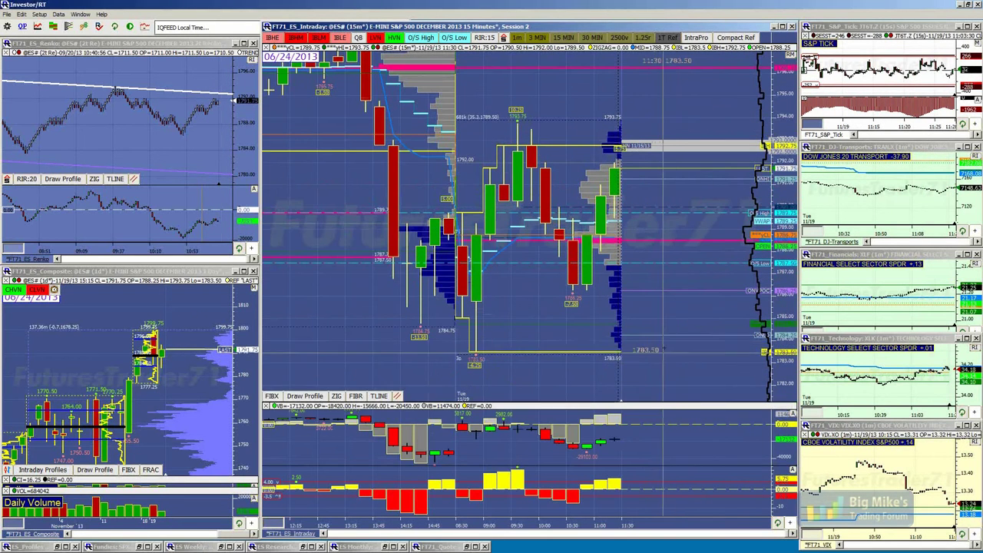
scroll(667, 334, "down", 4)
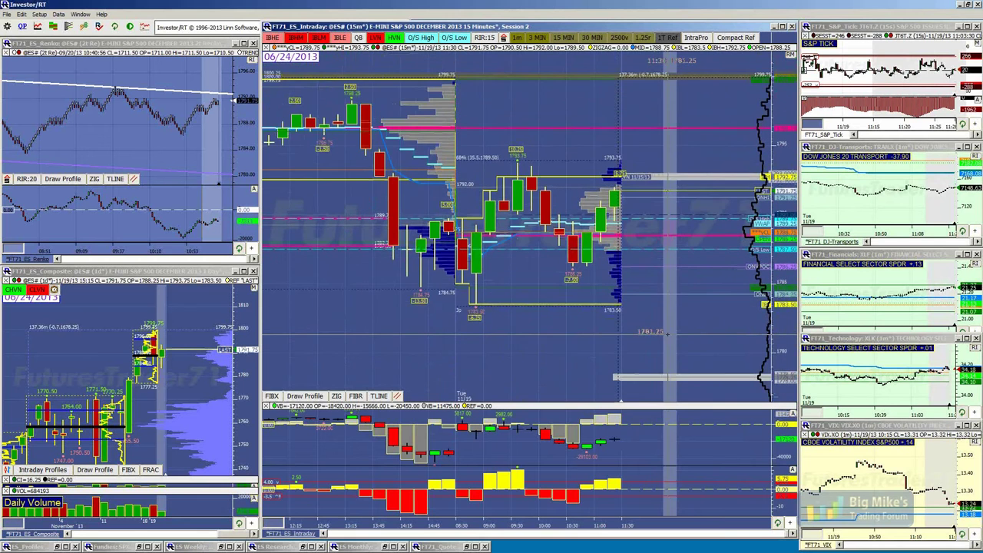
scroll(667, 333, "down", 5)
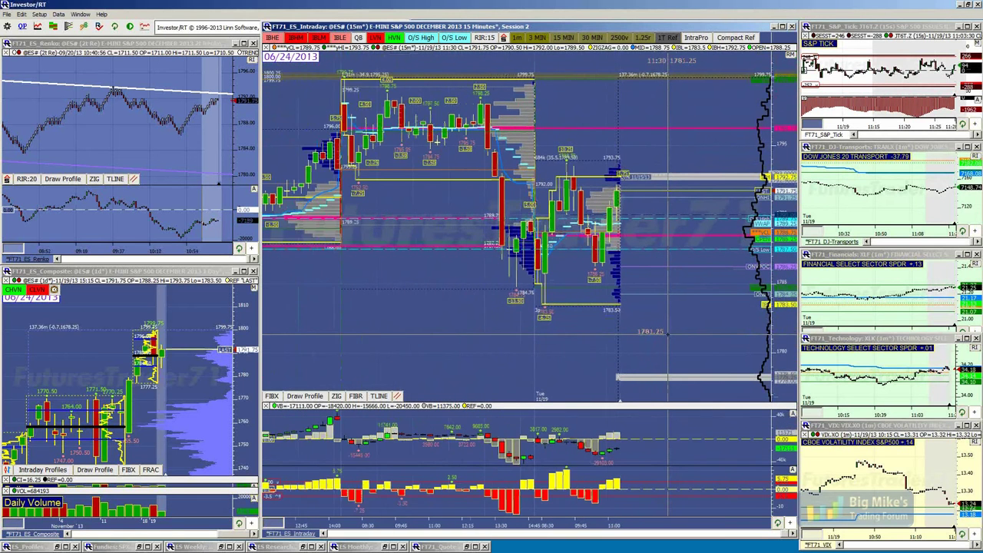
scroll(666, 333, "down", 1)
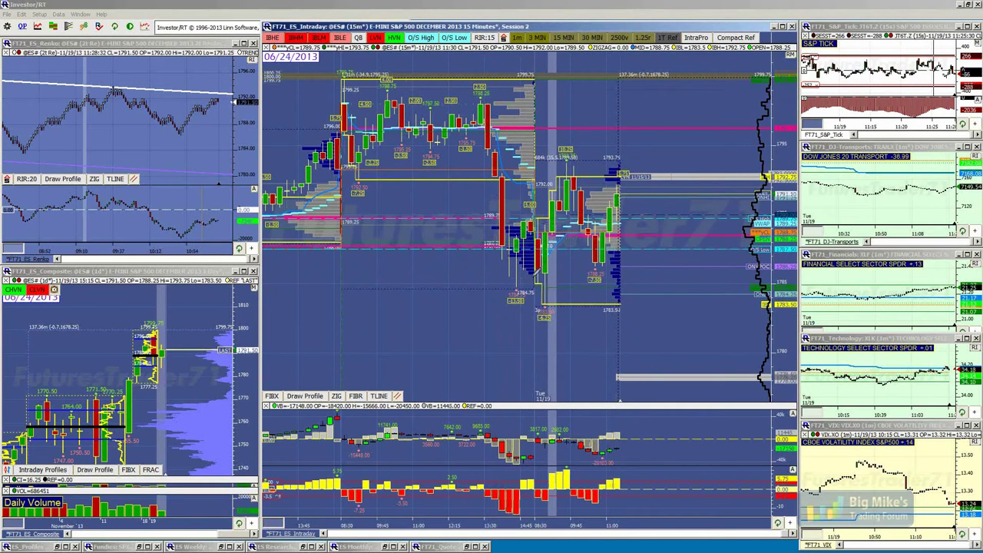
Sketch temporary freehand strokes over the November 18 session to outline the shape of its volume profile
mouse_move(535, 191)
left_mouse_down()
mouse_move(498, 134)
mouse_move(527, 77)
mouse_move(499, 100)
mouse_move(494, 150)
mouse_move(529, 201)
mouse_move(523, 292)
mouse_move(496, 97)
left_mouse_up()
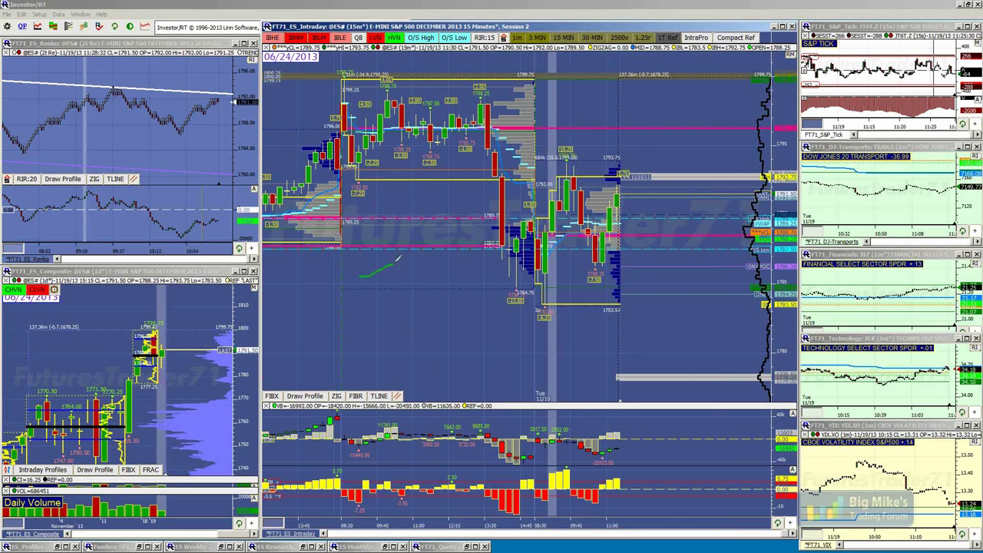
mouse_move(404, 260)
left_mouse_down()
mouse_move(449, 217)
mouse_move(507, 111)
mouse_move(532, 115)
mouse_move(482, 130)
mouse_move(511, 170)
mouse_move(520, 230)
left_mouse_up()
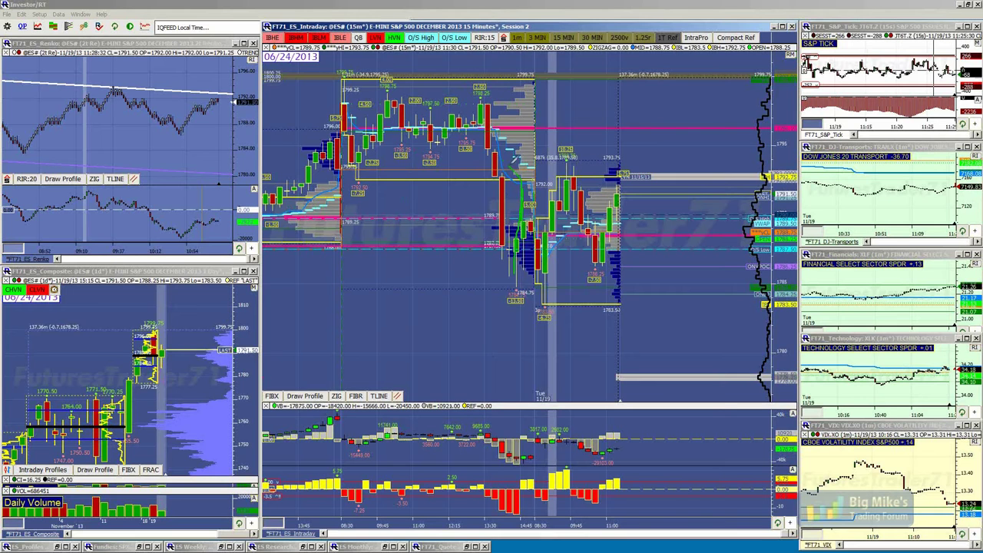
left_click_drag(496, 124, 530, 171)
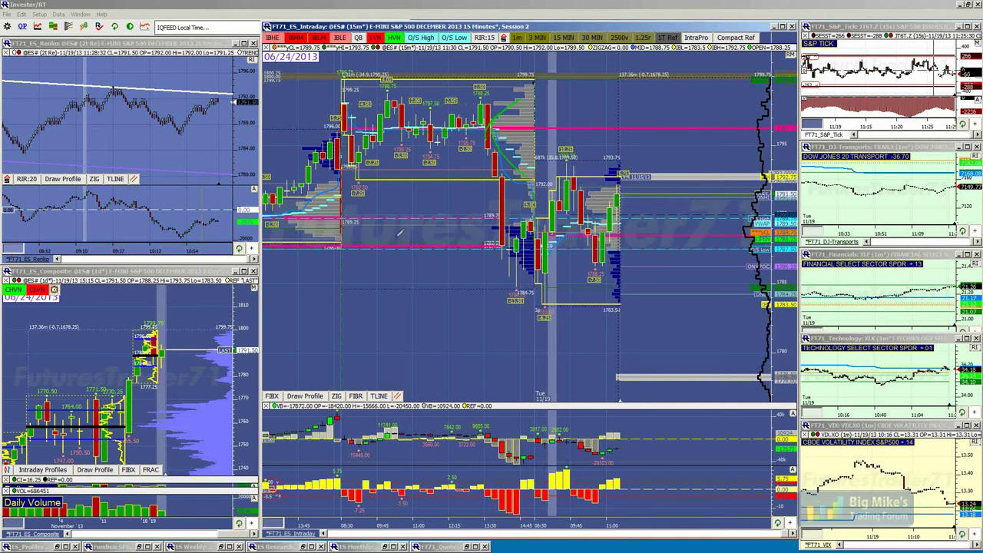
mouse_move(339, 273)
left_mouse_down()
mouse_move(365, 180)
mouse_move(501, 123)
mouse_move(514, 99)
left_mouse_up()
key("Escape")
mouse_move(529, 83)
left_mouse_down()
mouse_move(489, 123)
mouse_move(503, 157)
mouse_move(526, 166)
left_mouse_up()
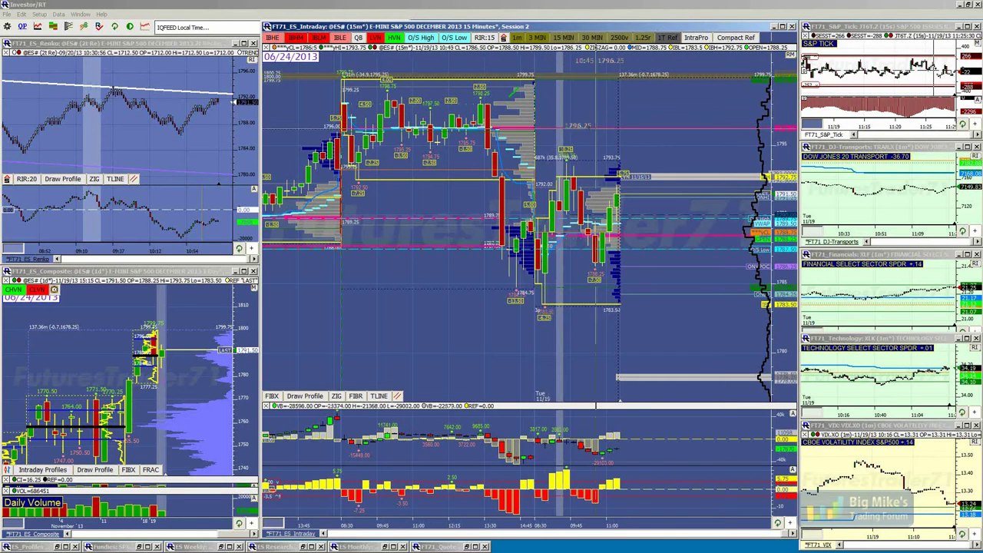
Shift the intraday prices down to leave room above, sketch a bell-shaped curve around the November 18 session's range, and clear the sketch
left_click_drag(596, 126, 596, 232)
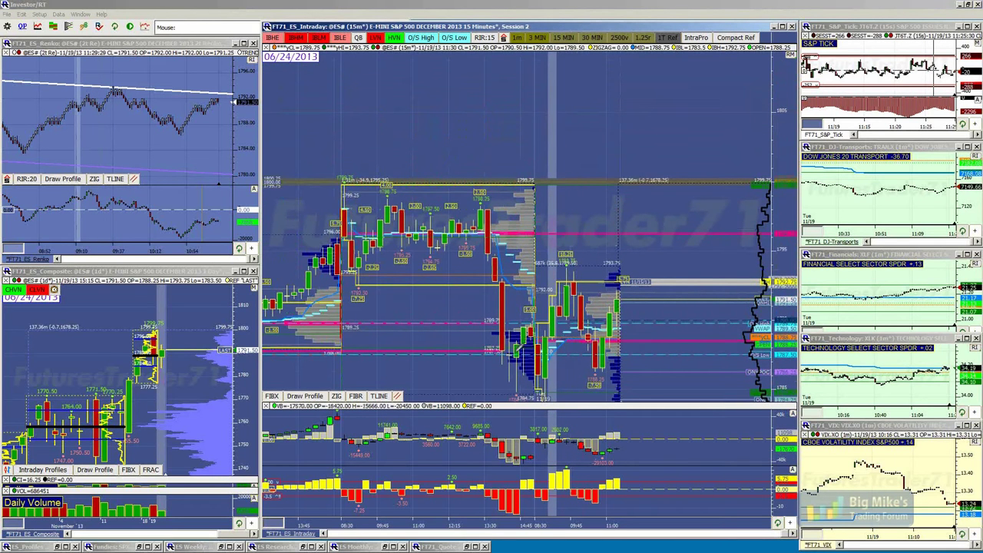
left_click_drag(537, 317, 515, 262)
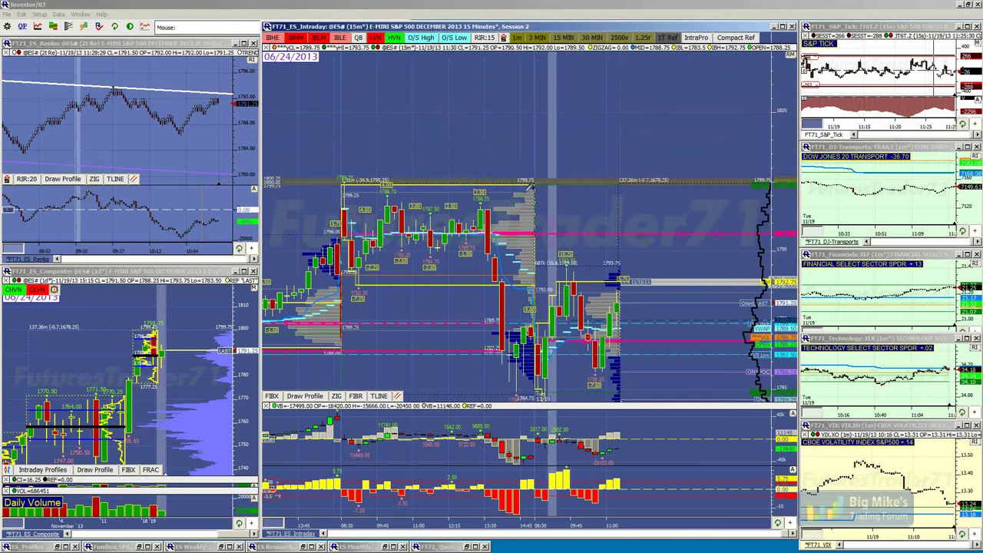
mouse_move(537, 175)
left_mouse_down()
mouse_move(544, 106)
mouse_move(522, 198)
mouse_move(465, 239)
mouse_move(515, 338)
mouse_move(519, 380)
left_mouse_up()
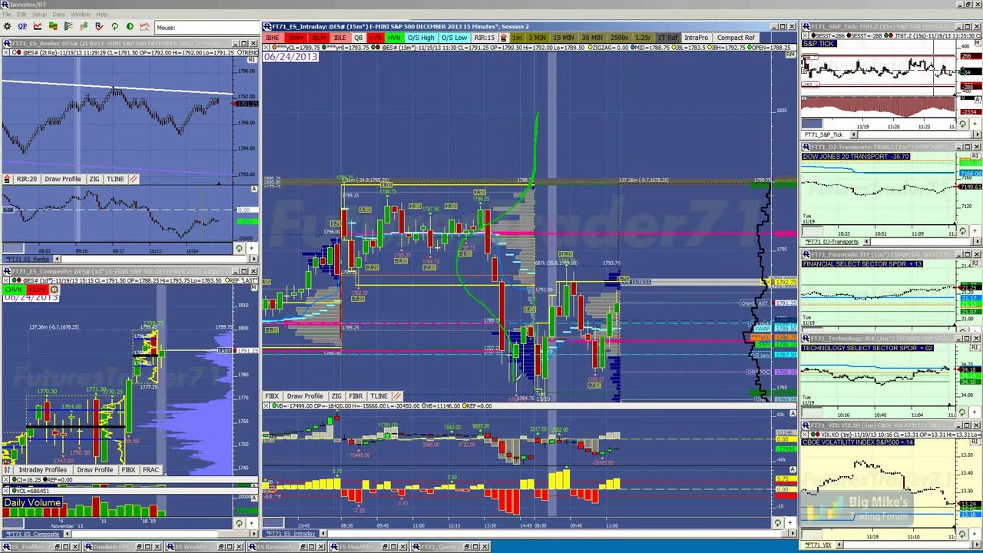
key("Escape")
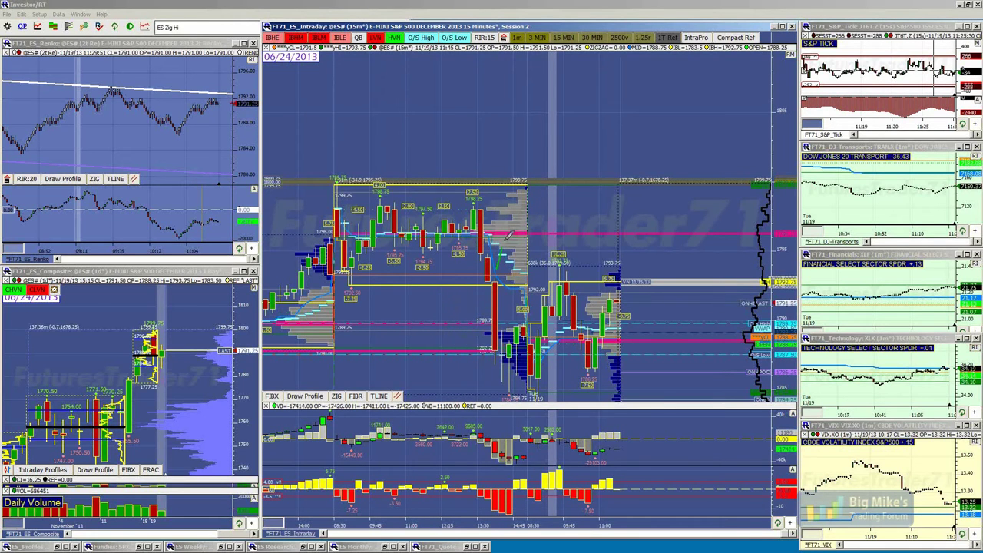
Scribble over the November 18 profile's high-volume area, clear the marks, and outline the profile's upper distribution with a freehand arc
mouse_move(499, 265)
left_mouse_down()
mouse_move(510, 227)
mouse_move(490, 249)
mouse_move(501, 214)
mouse_move(508, 227)
left_mouse_up()
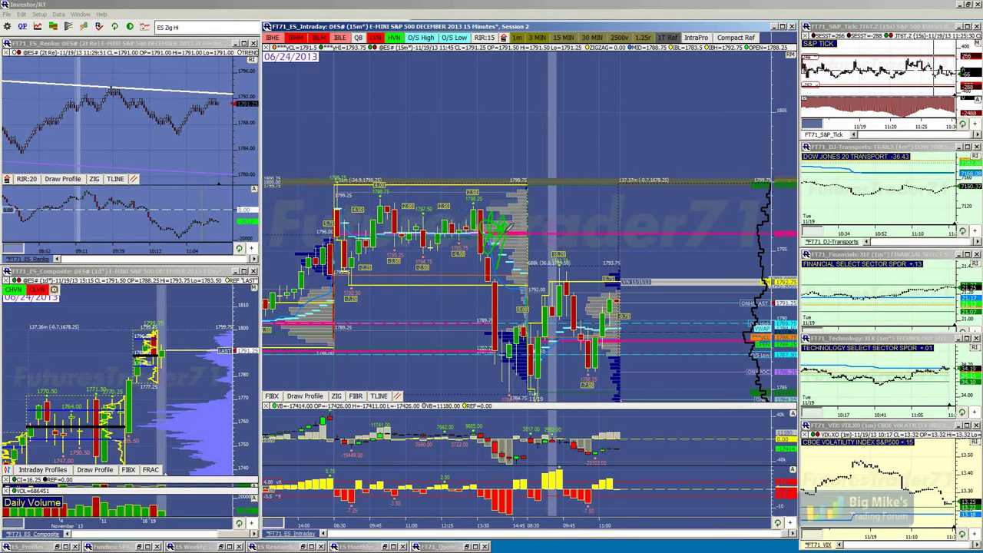
key("Escape")
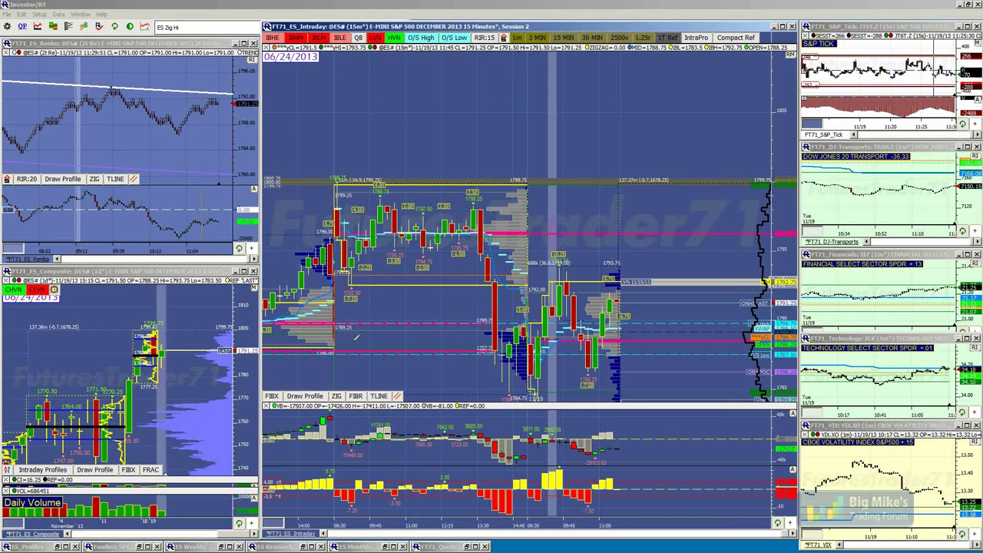
mouse_move(336, 346)
left_mouse_down()
mouse_move(425, 230)
mouse_move(480, 228)
mouse_move(523, 120)
left_mouse_up()
mouse_move(481, 198)
left_mouse_down()
mouse_move(470, 201)
mouse_move(486, 265)
left_mouse_up()
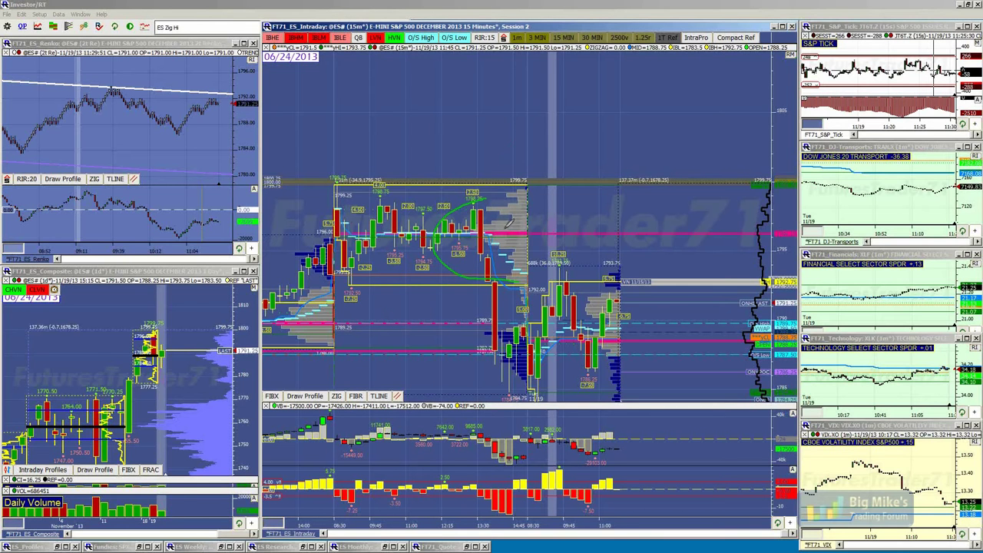
Clear the arc over the November 18 profile, sketch rising freehand strokes across the session, and erase them
key("ctrl+z")
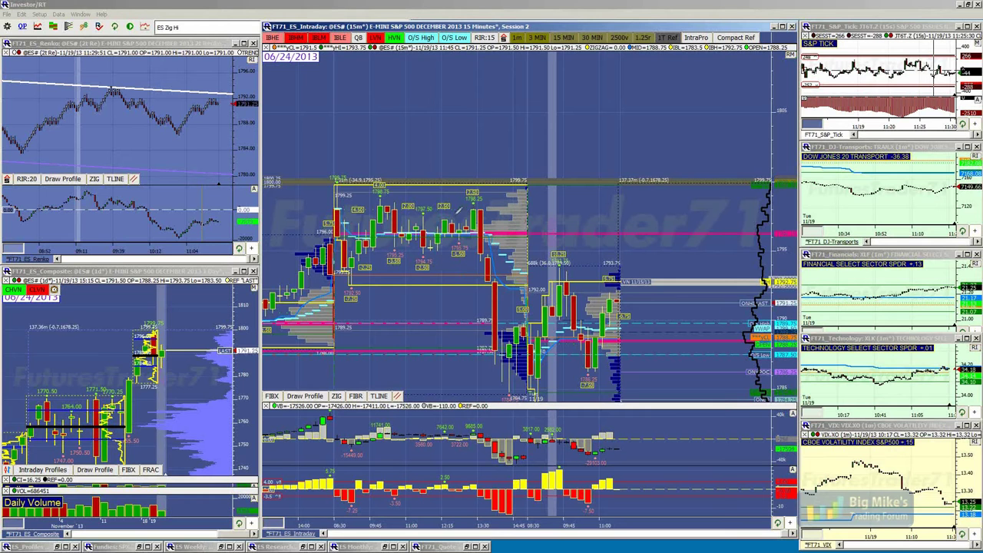
left_click_drag(372, 337, 418, 301)
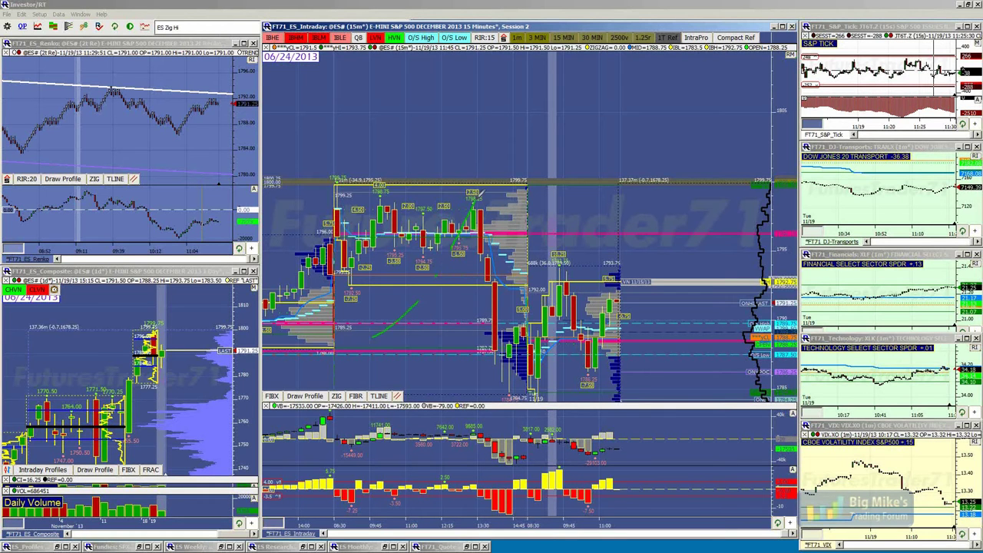
key("ctrl+z")
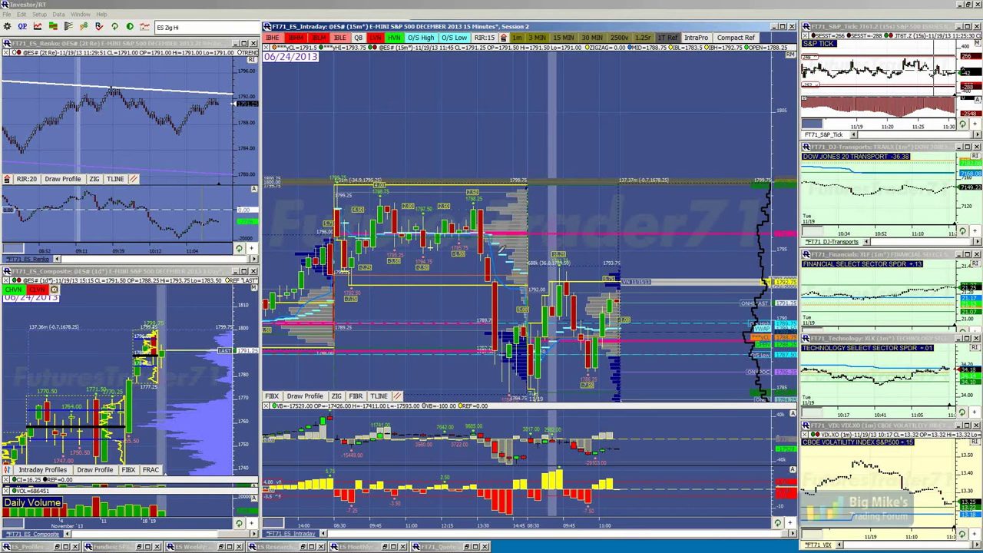
Outline the November 18 profile's upper distribution with an upward arrow, clear the sketch, and shift the intraday prices back up
mouse_move(486, 240)
left_mouse_down()
mouse_move(527, 288)
mouse_move(482, 219)
mouse_move(526, 127)
mouse_move(523, 135)
left_mouse_up()
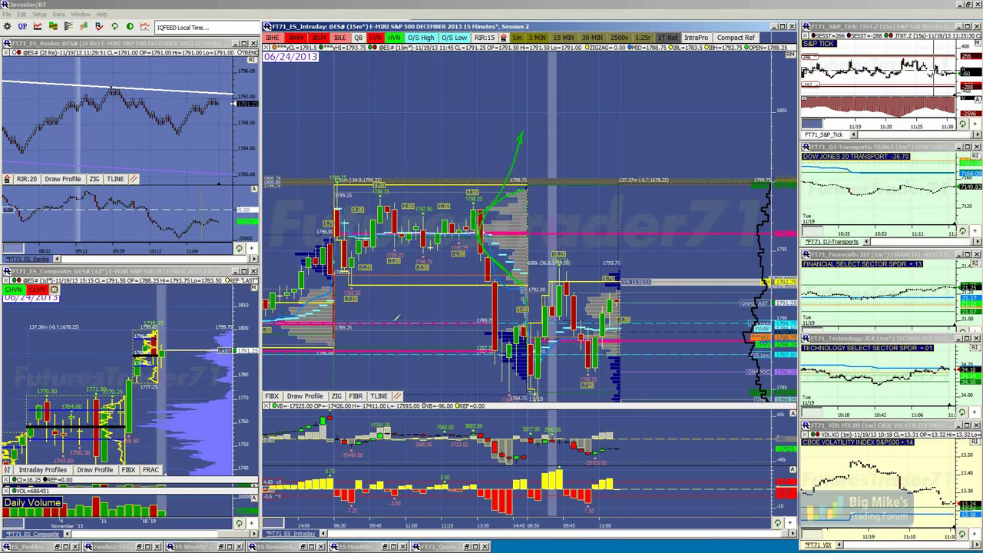
key("e")
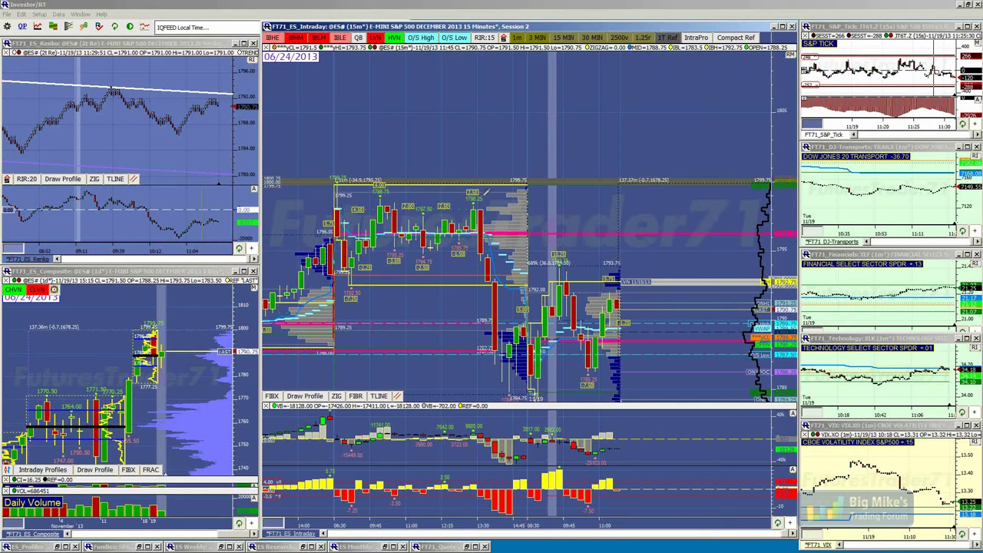
left_click(498, 141)
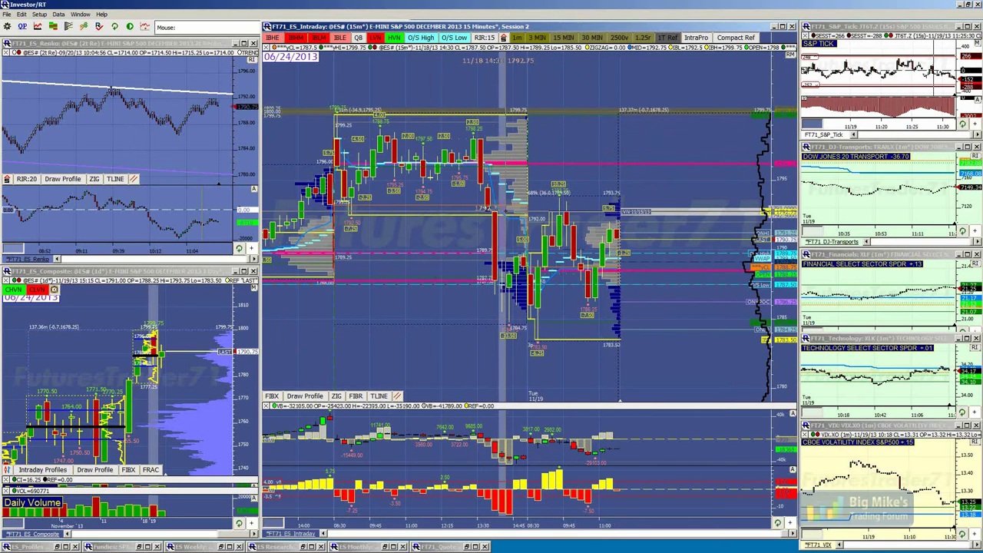
Open the ES Research 60-minute chart full size and compress it to show the price history back to the October low
left_click(289, 547)
left_click(271, 482)
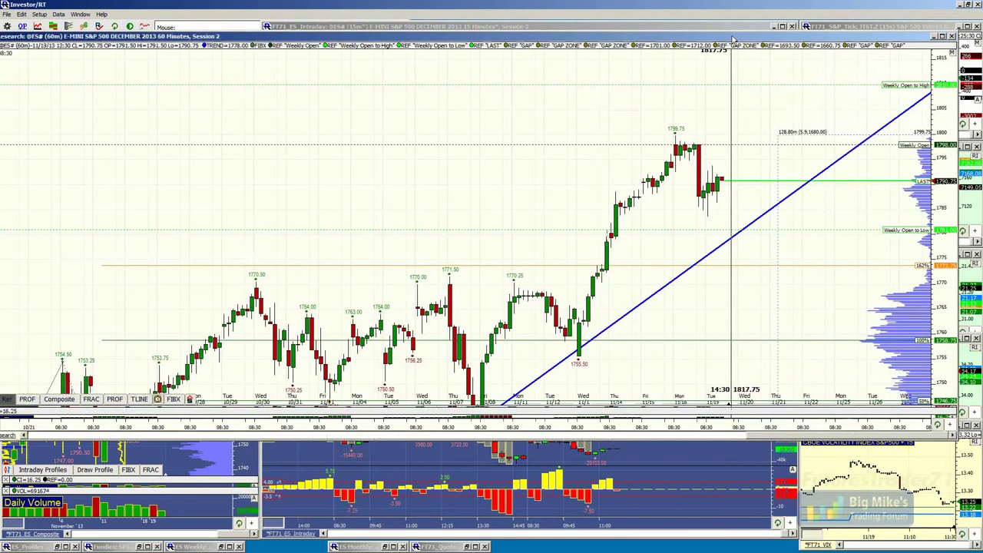
double_click(733, 38)
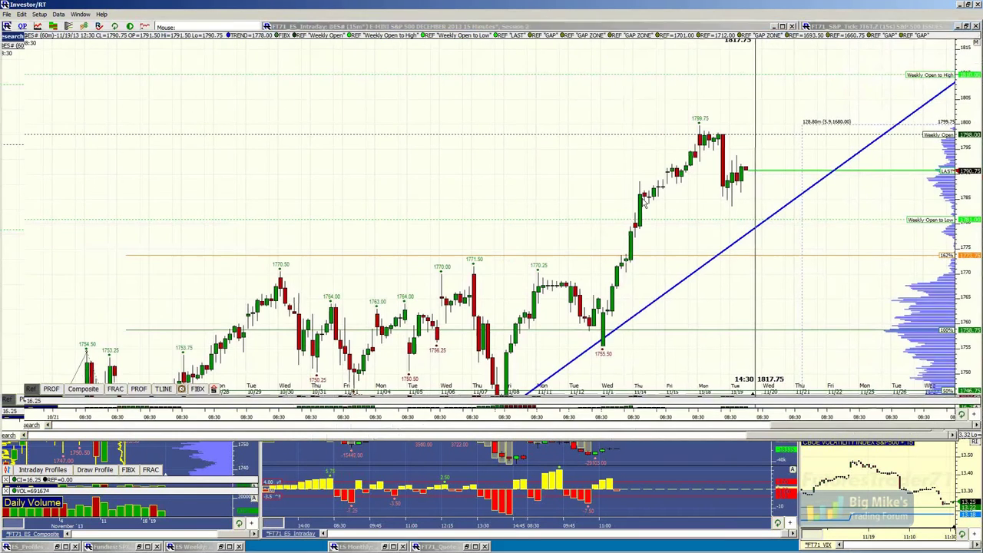
scroll(495, 264, "down", 5)
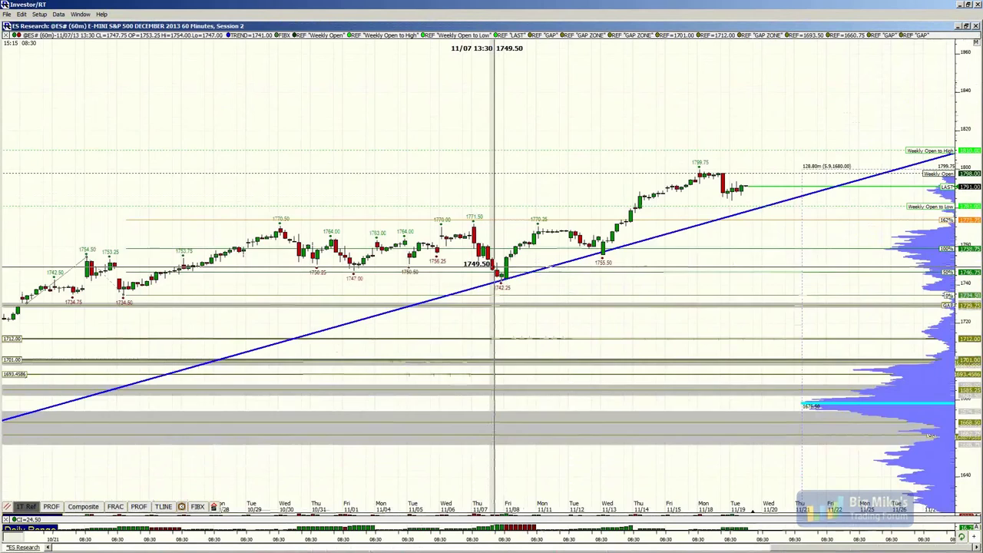
scroll(495, 273, "up", 3)
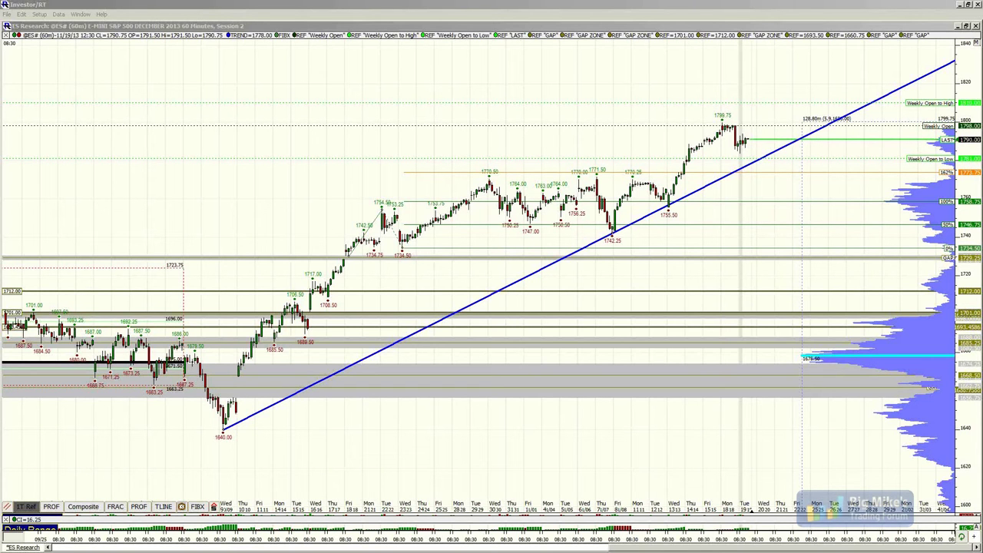
Switch to the CME Group settlements page in the browser, open the Equity Products text report full size, and find the E-mini S&P 500 section
key("alt+Tab")
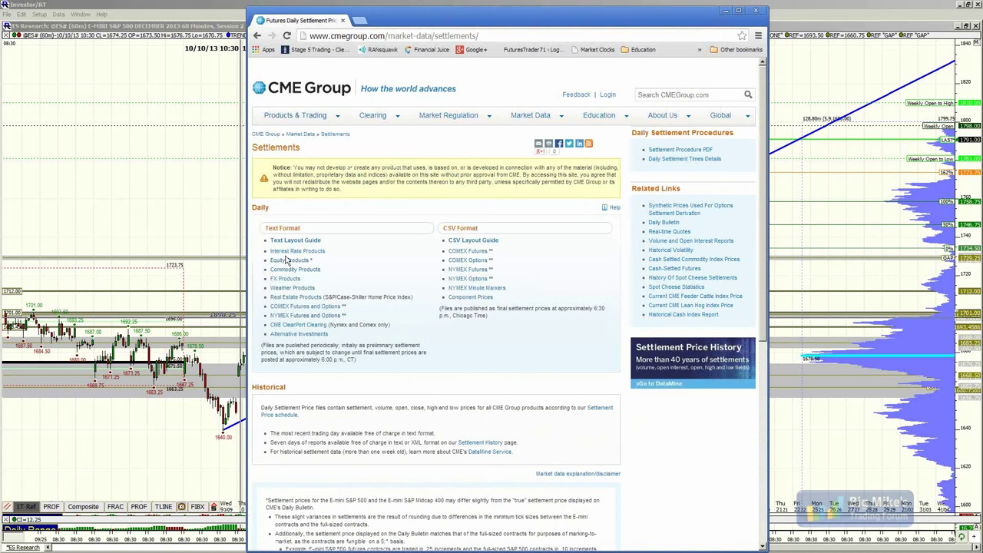
left_click(287, 260)
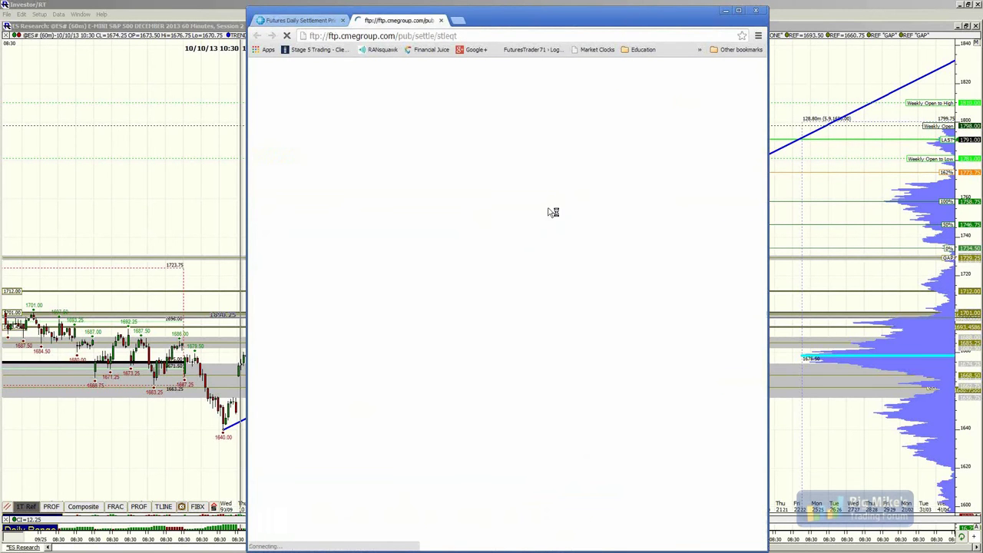
double_click(499, 21)
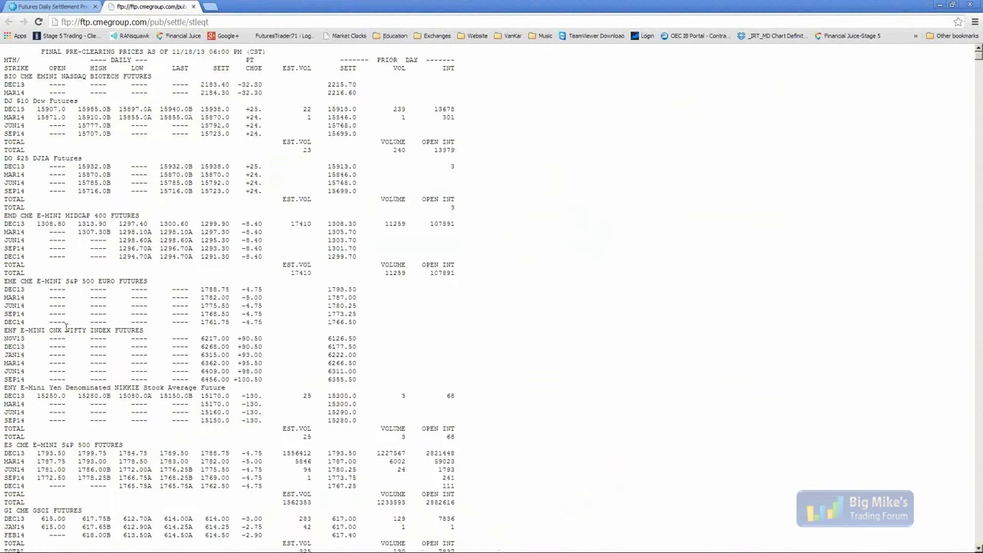
scroll(45, 397, "down", 3)
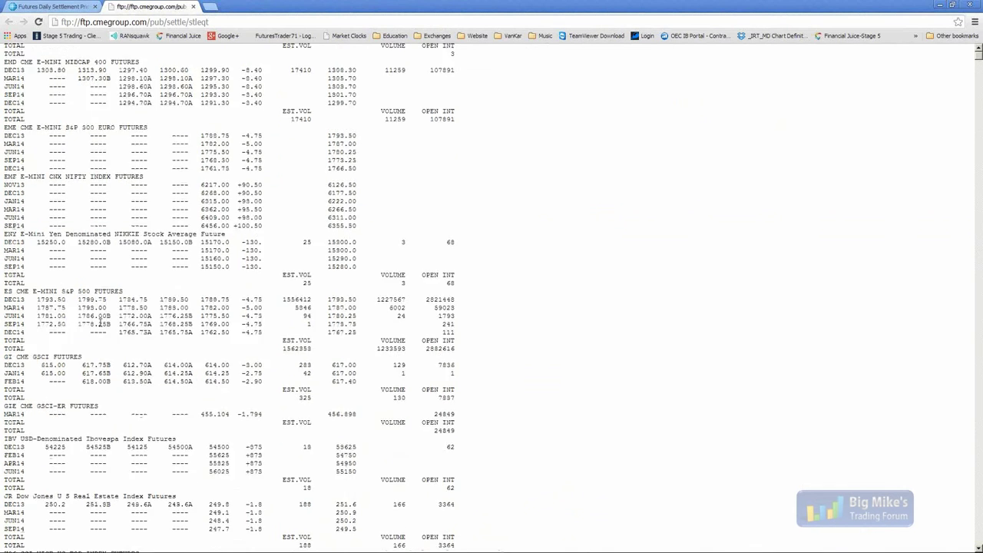
scroll(314, 163, "up", 3)
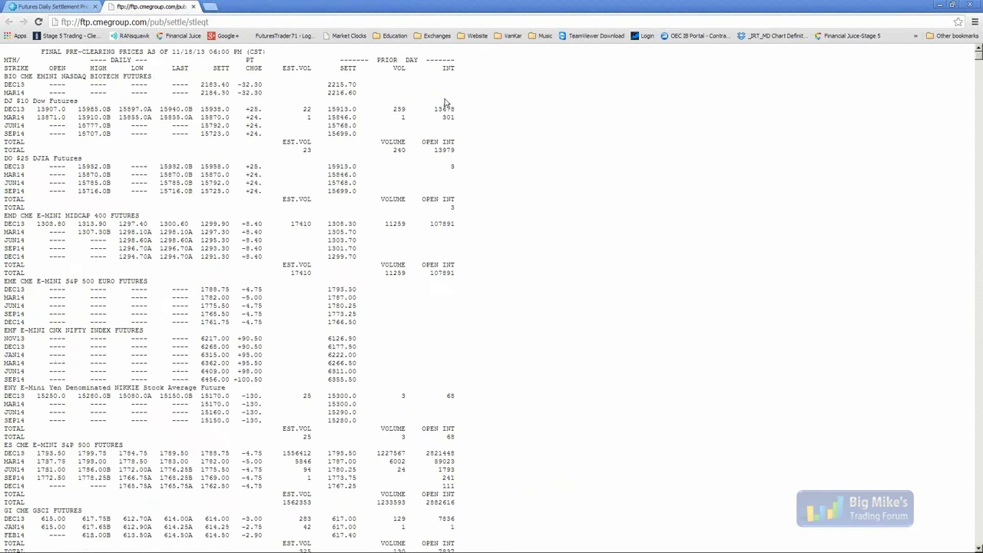
scroll(439, 372, "down", 2)
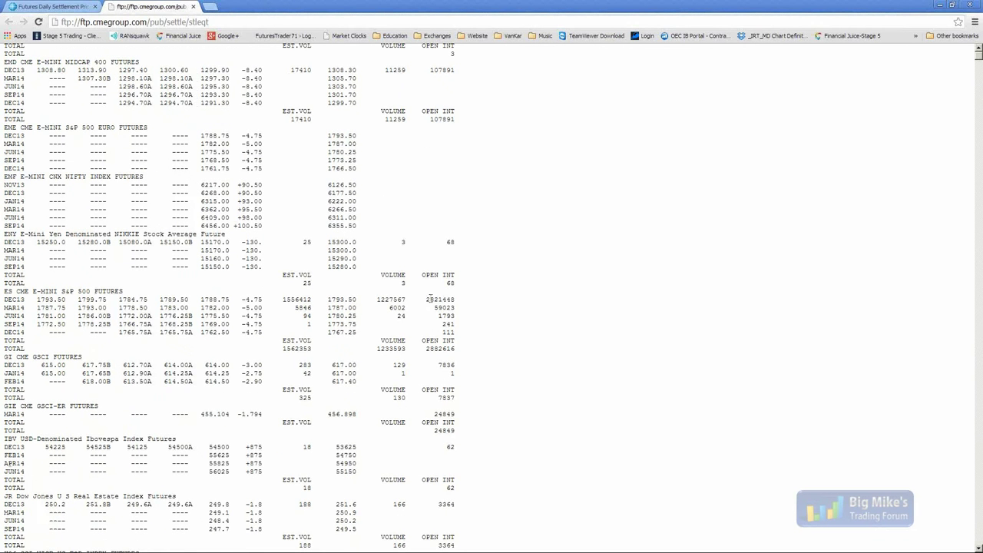
Highlight the DEC13 E-mini S&P 500 contract's prior-day volume and open interest for comparison, and close the settlement report
left_click_drag(427, 299, 458, 300)
left_click_drag(376, 299, 408, 299)
left_click_drag(425, 299, 459, 299)
left_click_drag(378, 299, 406, 299)
left_click(435, 302)
left_click_drag(426, 300, 460, 300)
left_click(193, 7)
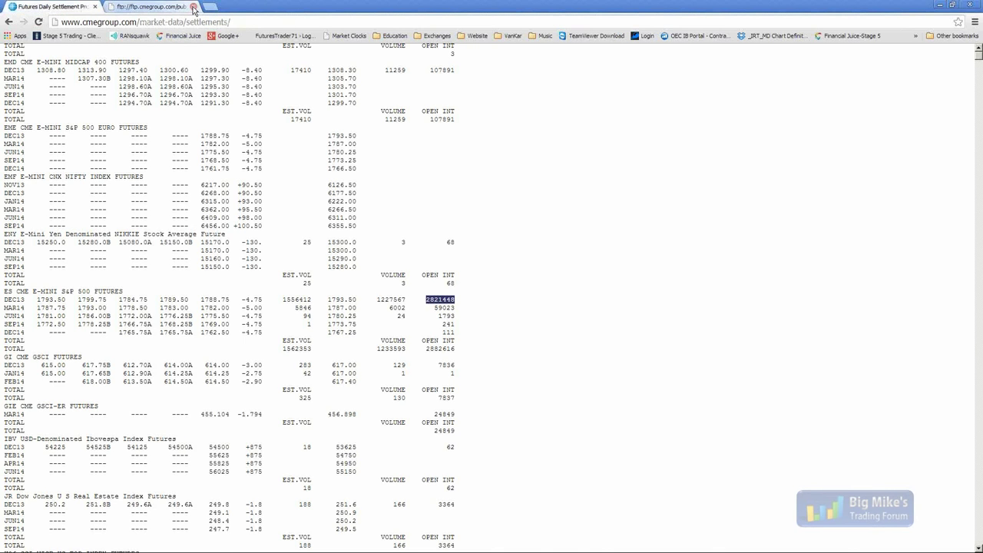